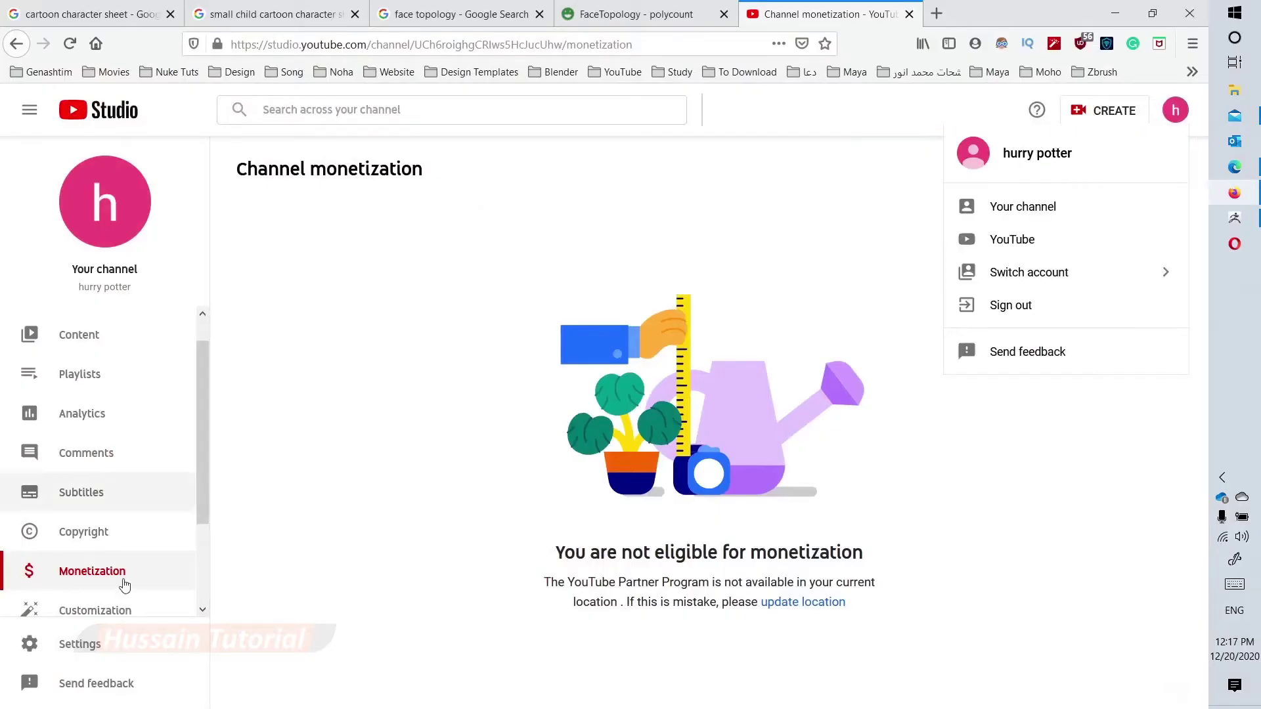
# Check the hurry potter Permissions list, which shows one Owner and one Manager, then close Settings.
pyautogui.click(75, 642)
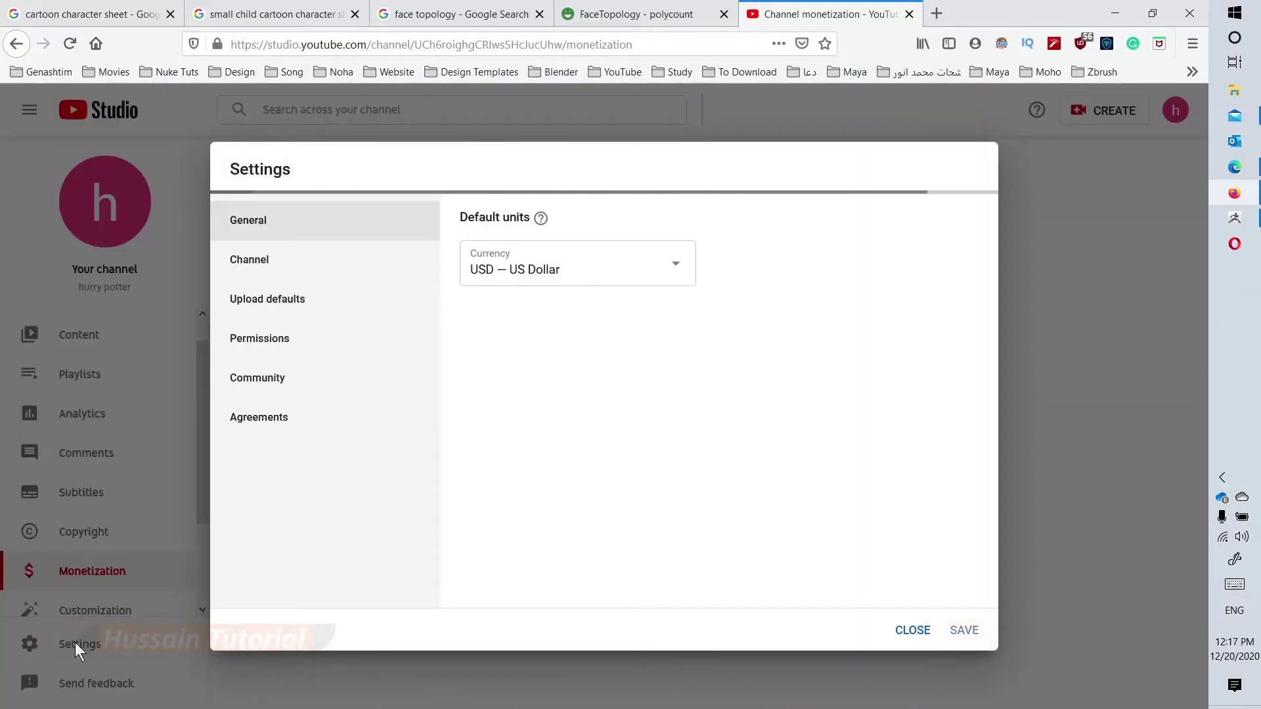
pyautogui.click(255, 345)
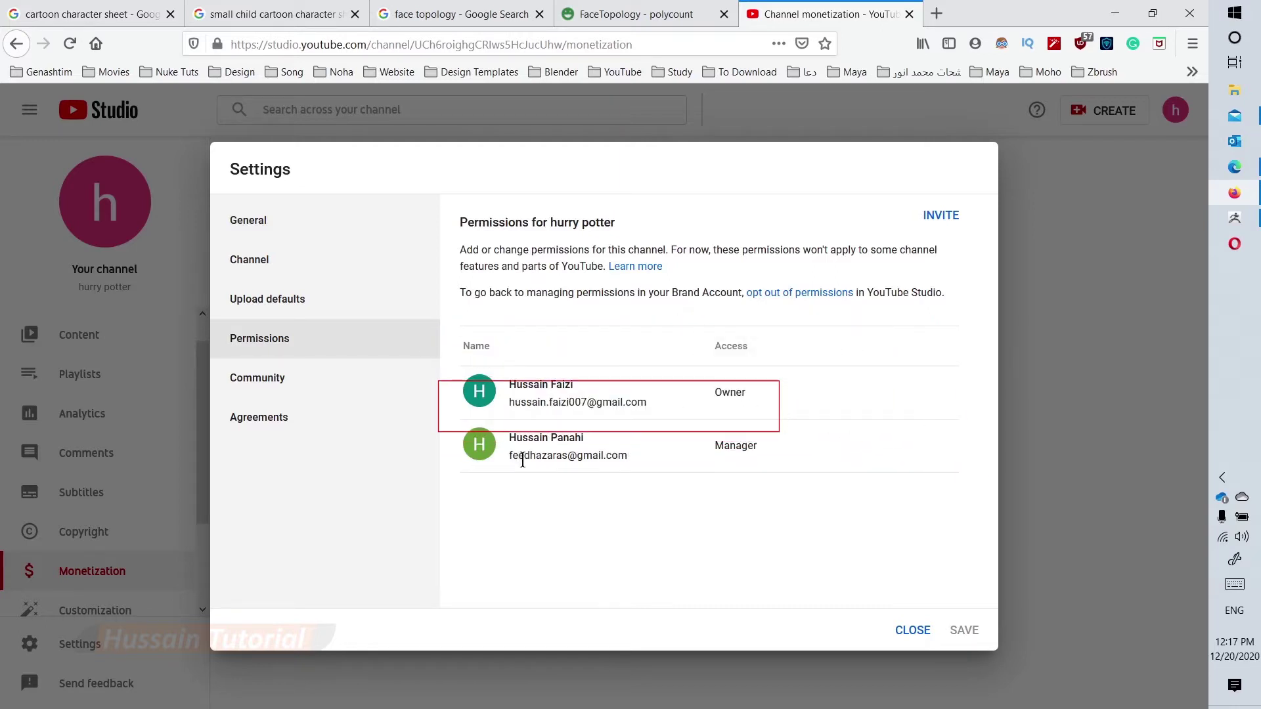
pyautogui.moveTo(765, 452)
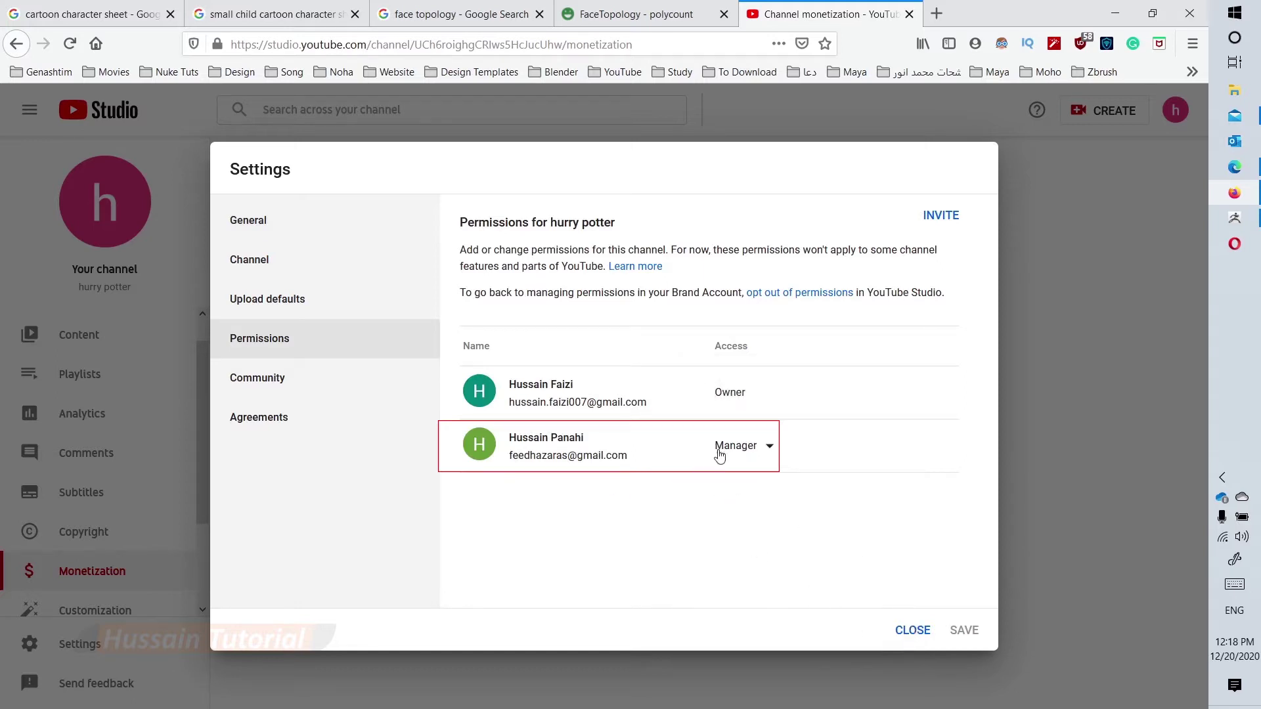
pyautogui.click(913, 631)
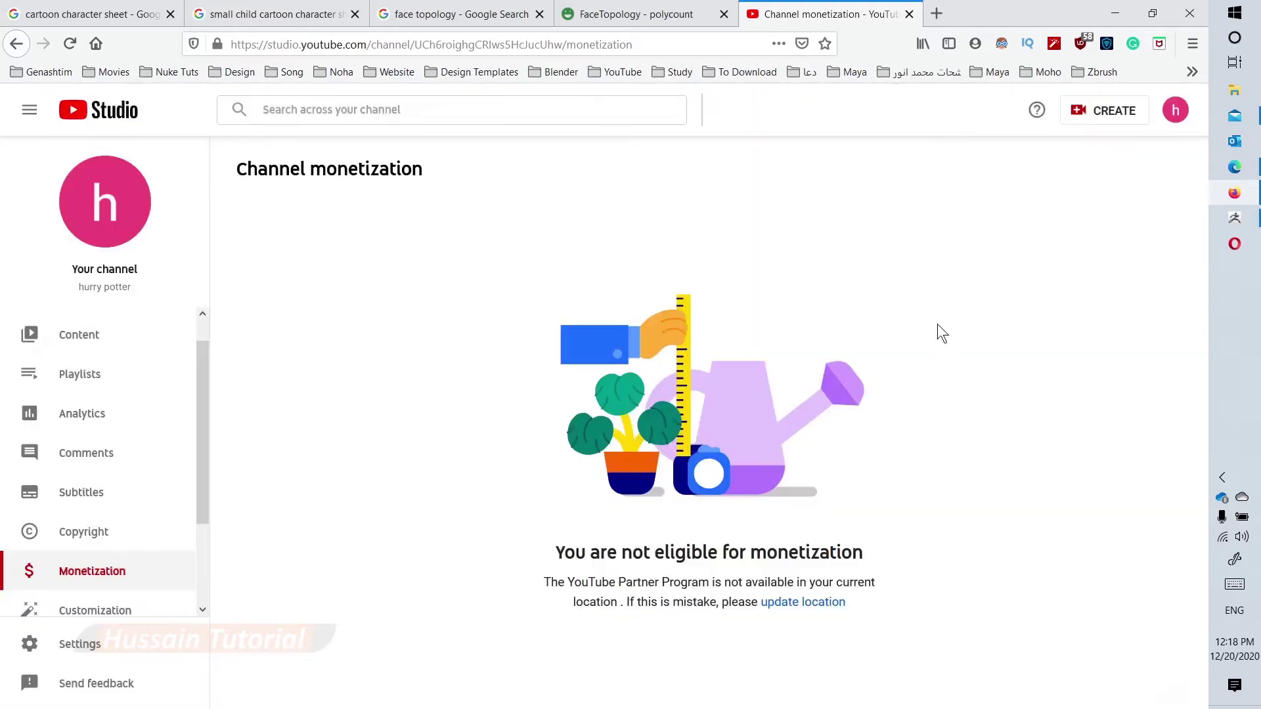
pyautogui.click(1241, 174)
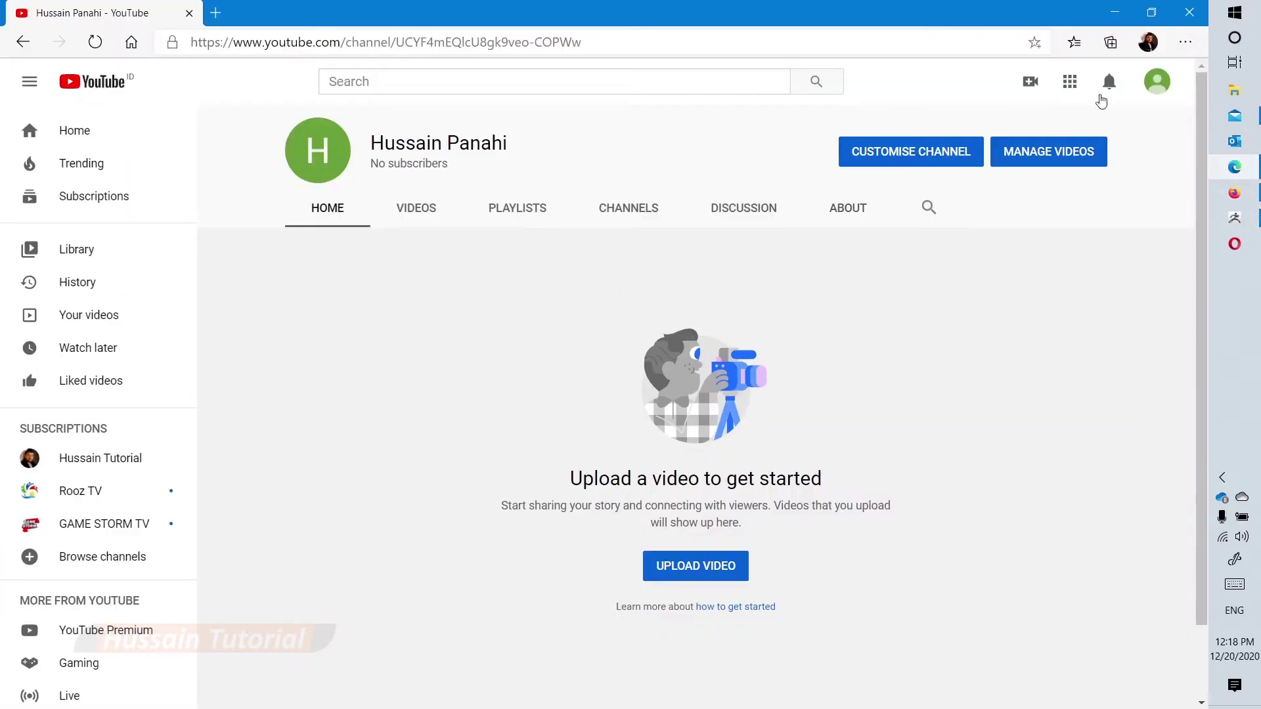
pyautogui.click(1157, 84)
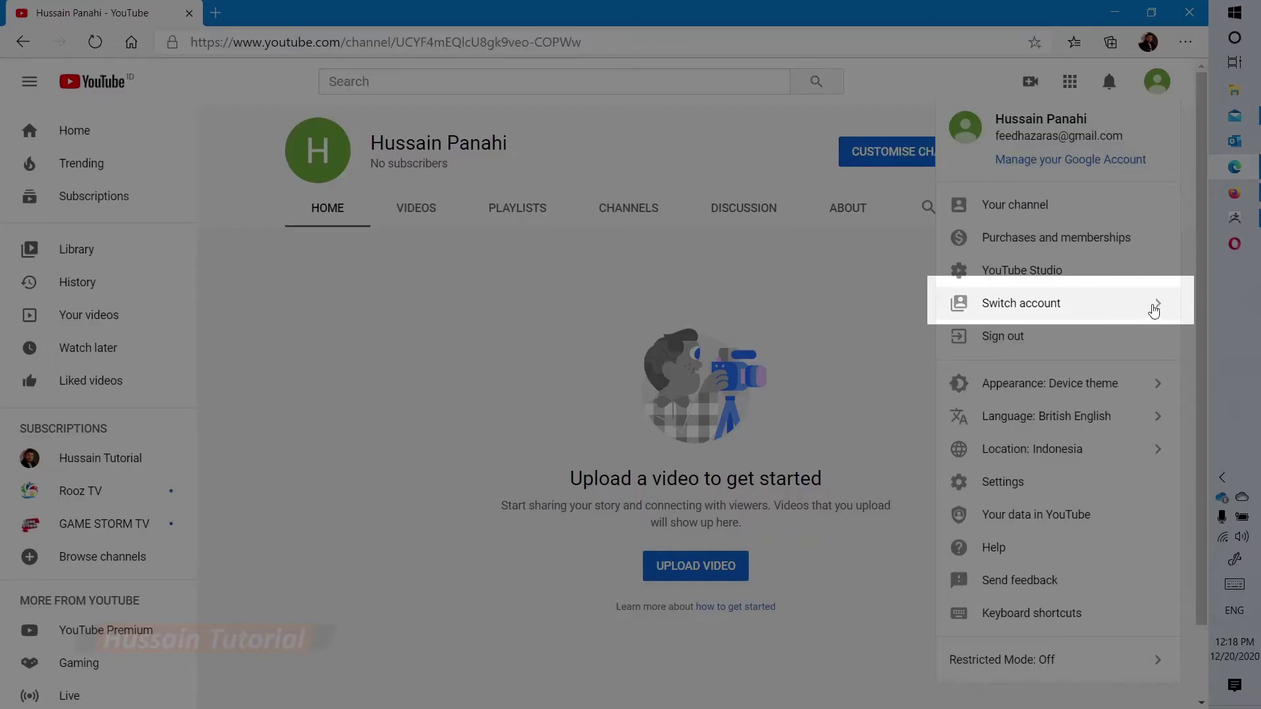
pyautogui.click(1154, 309)
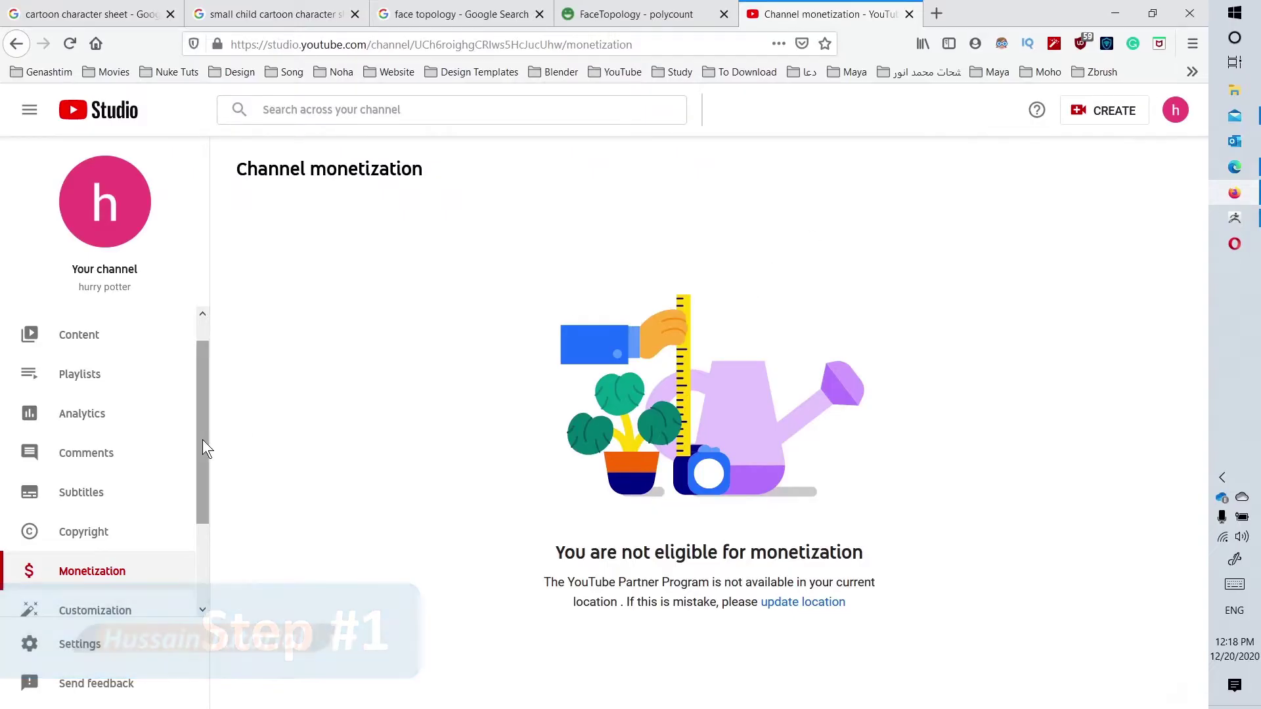
# Set the Manager's role to Remove access in Settings > Permissions and save, leaving only the Owner.
pyautogui.scroll(-1, 204, 447)
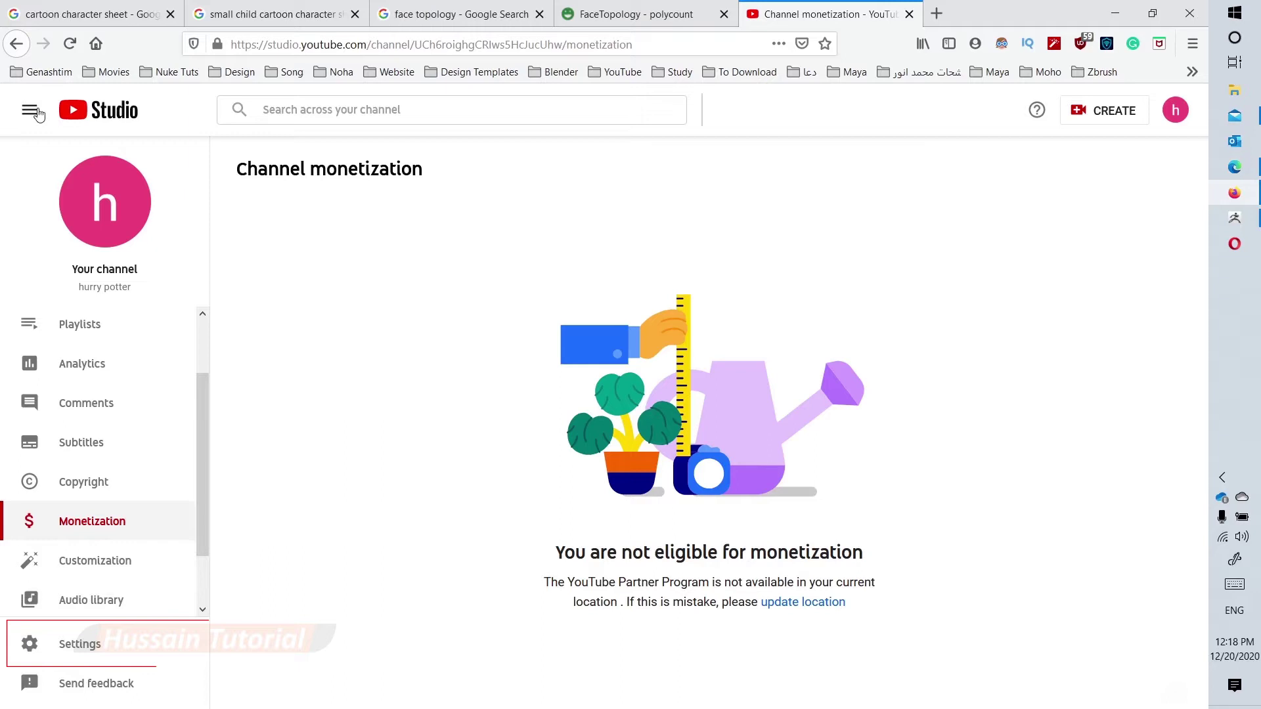
pyautogui.click(70, 651)
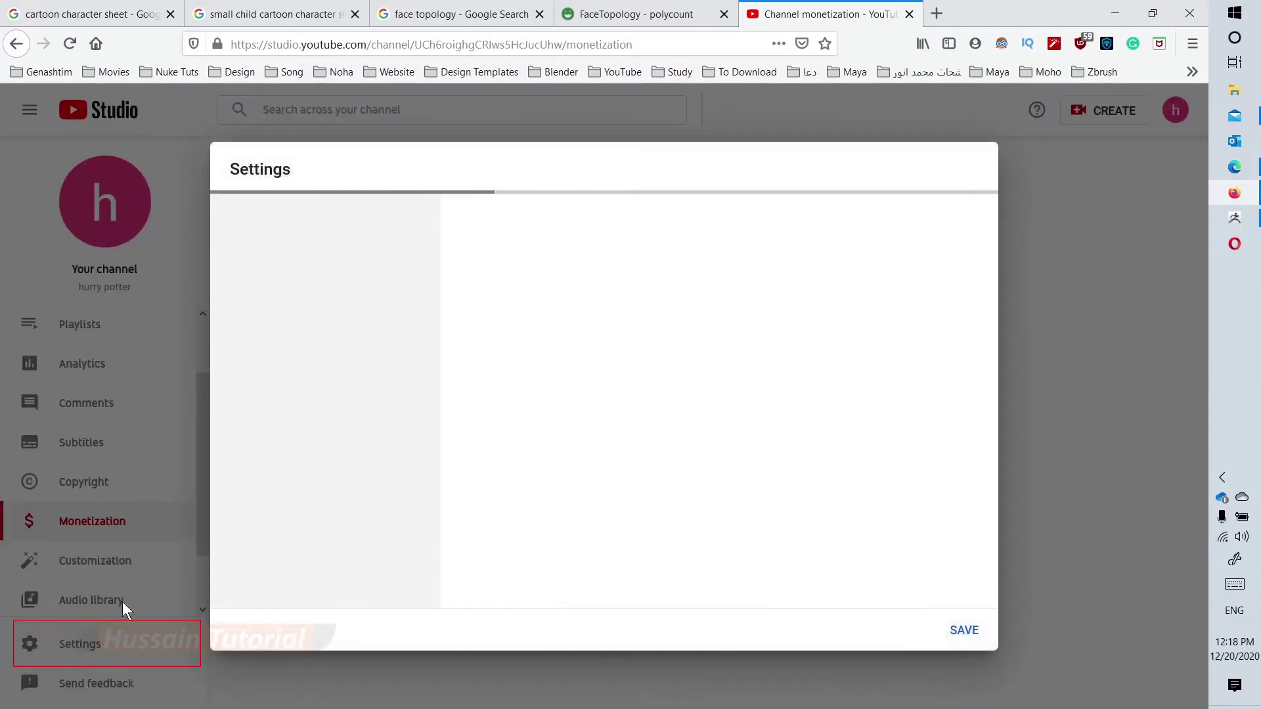
pyautogui.click(268, 350)
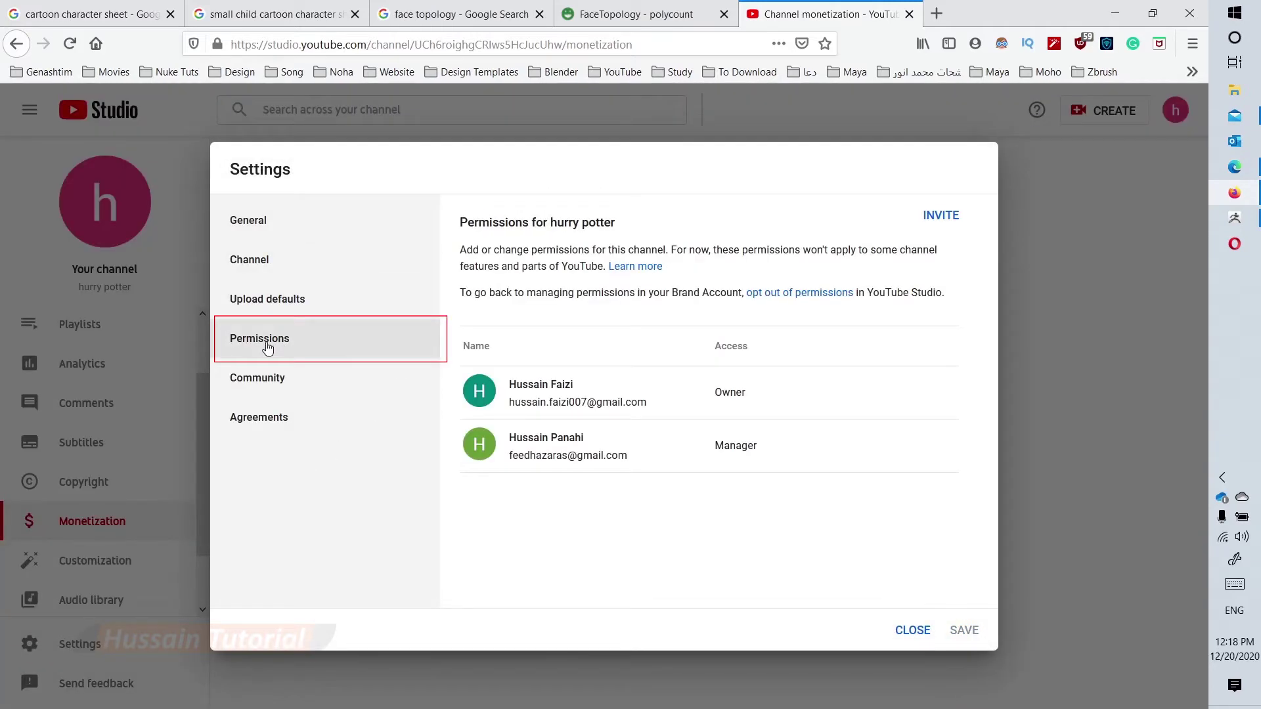
pyautogui.click(795, 446)
pyautogui.scroll(-2, 805, 376)
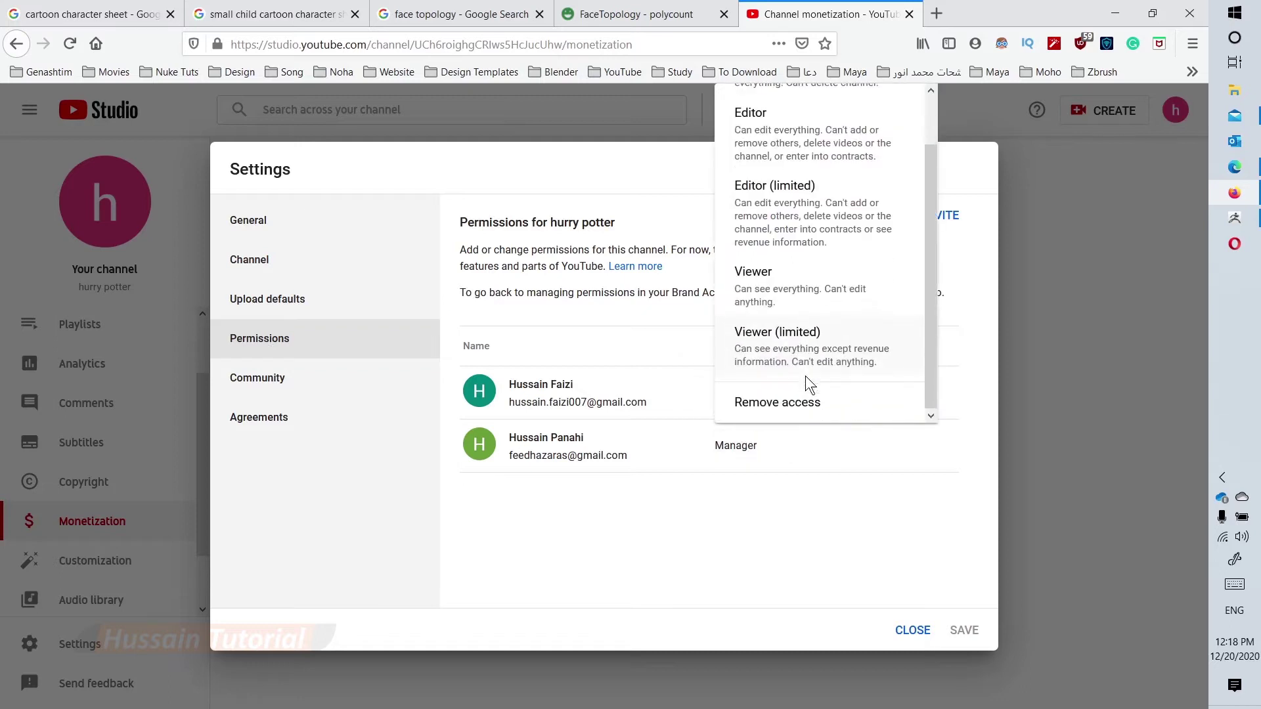
pyautogui.click(768, 411)
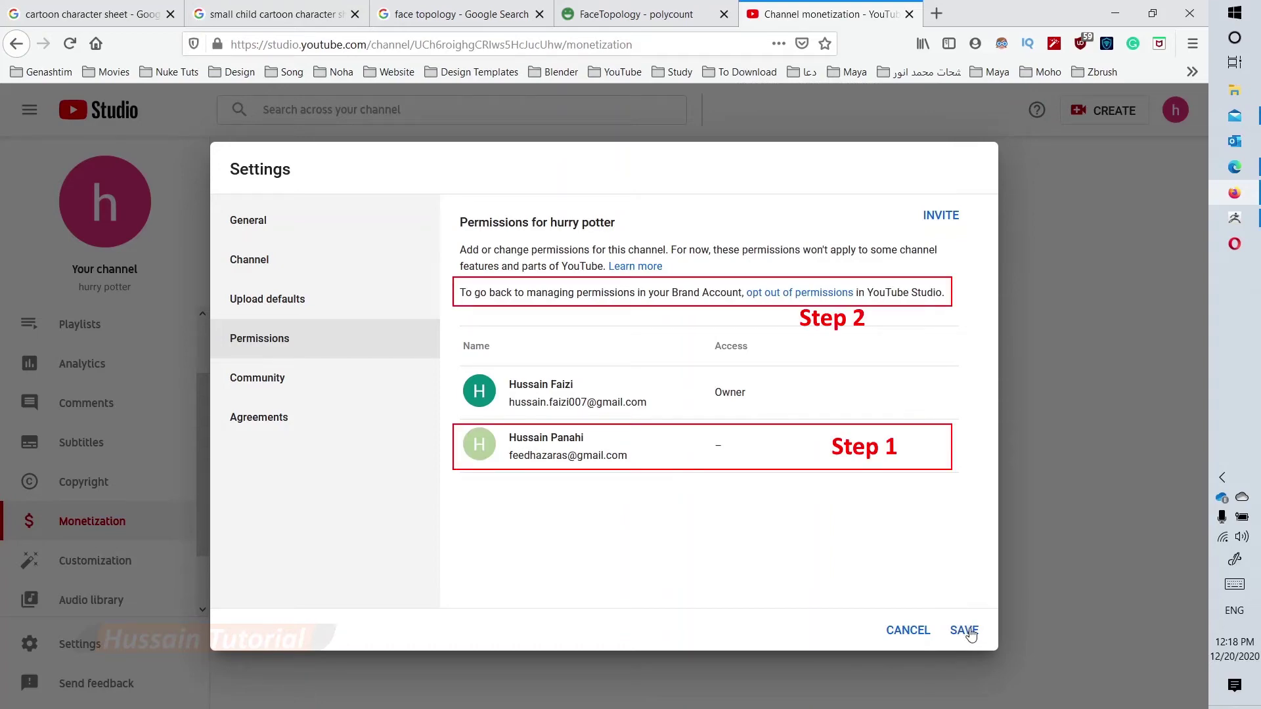
pyautogui.click(969, 632)
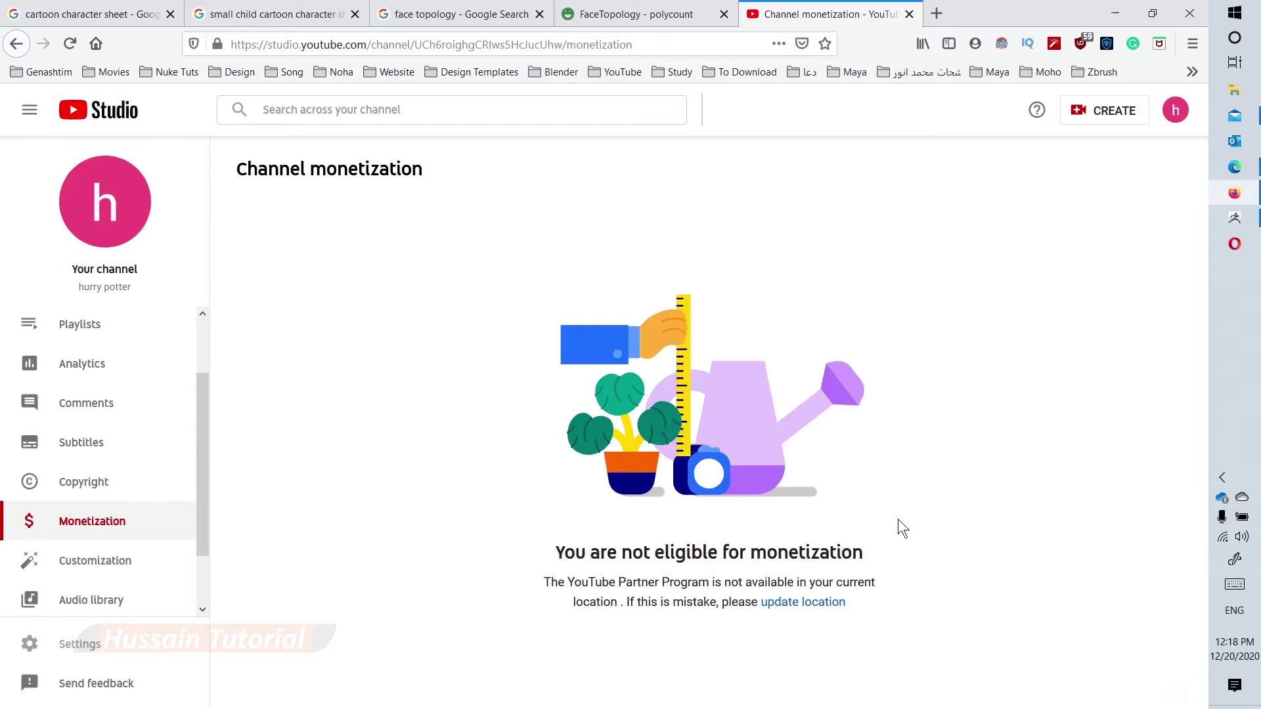
# Opt hurry potter out of Studio permissions, acknowledging that permissions must be re-added manually.
pyautogui.click(79, 648)
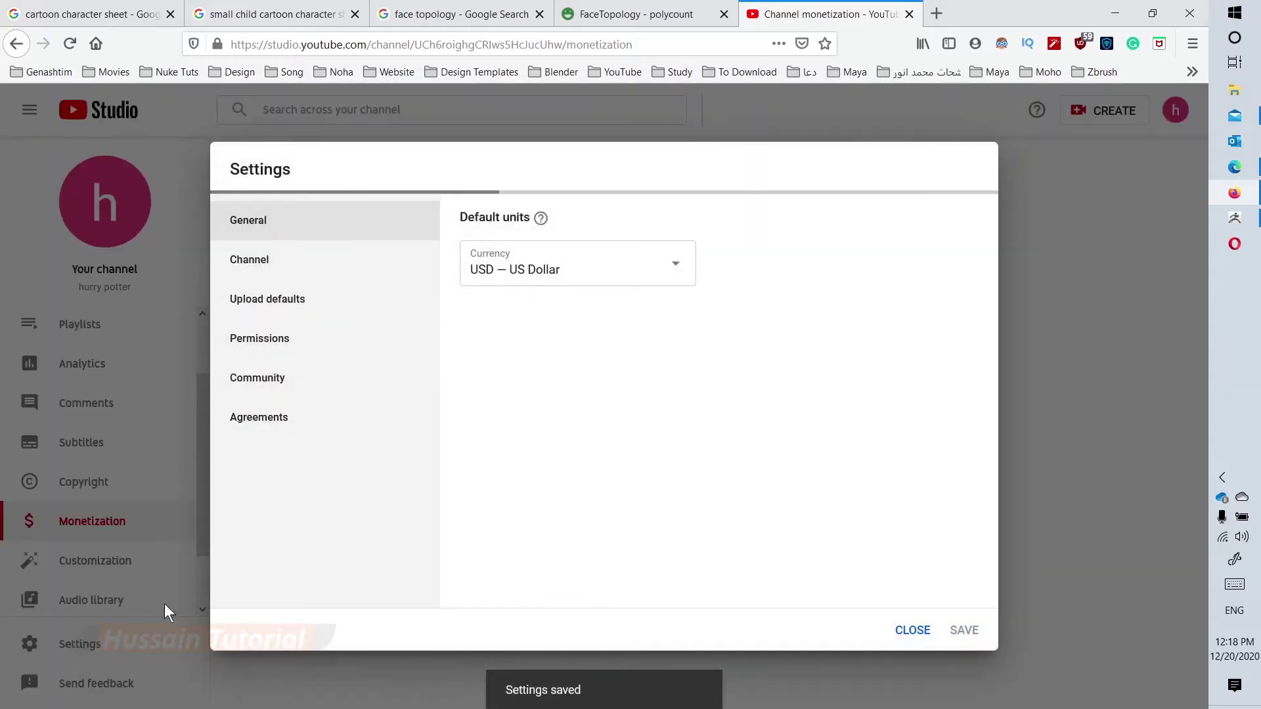
pyautogui.click(273, 341)
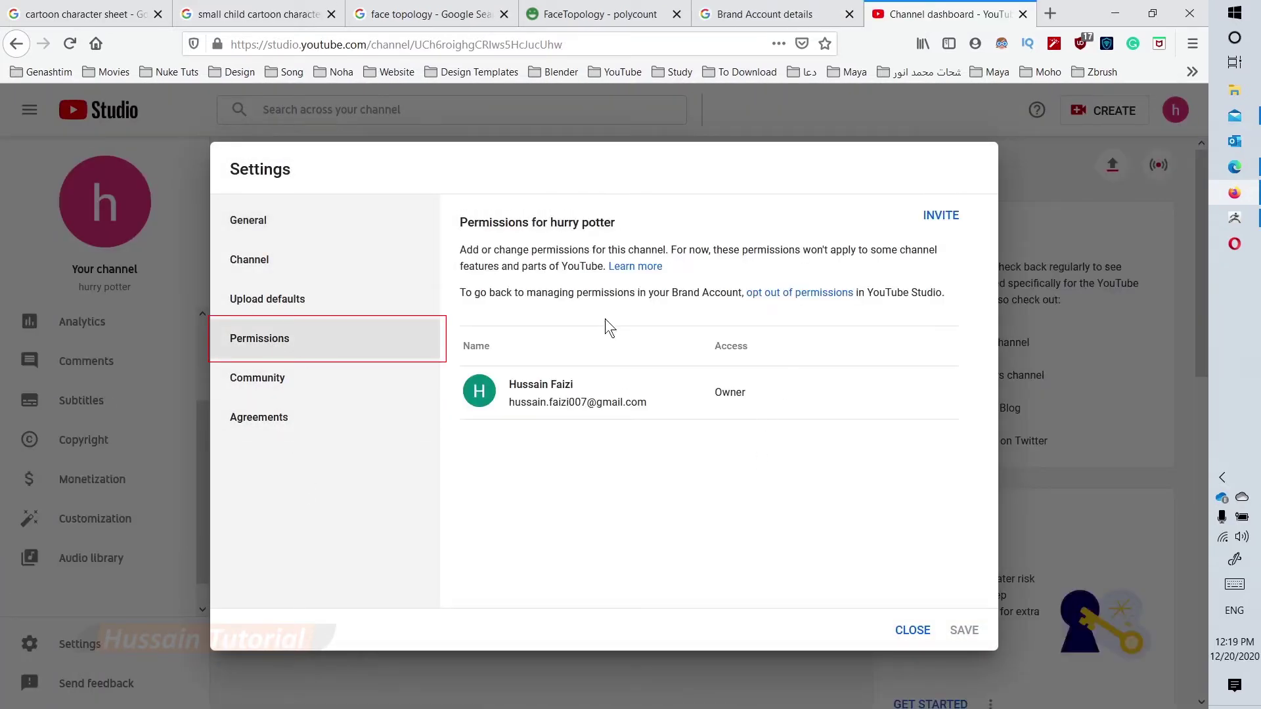
pyautogui.click(802, 293)
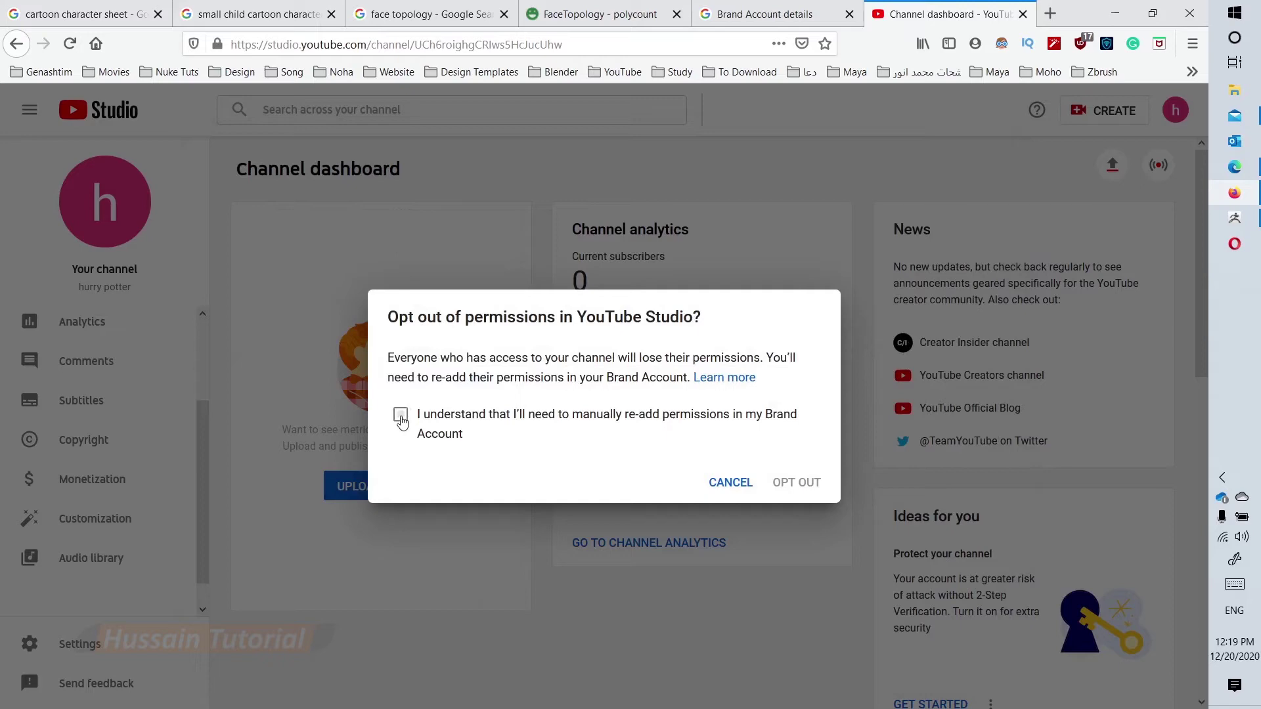
pyautogui.click(400, 415)
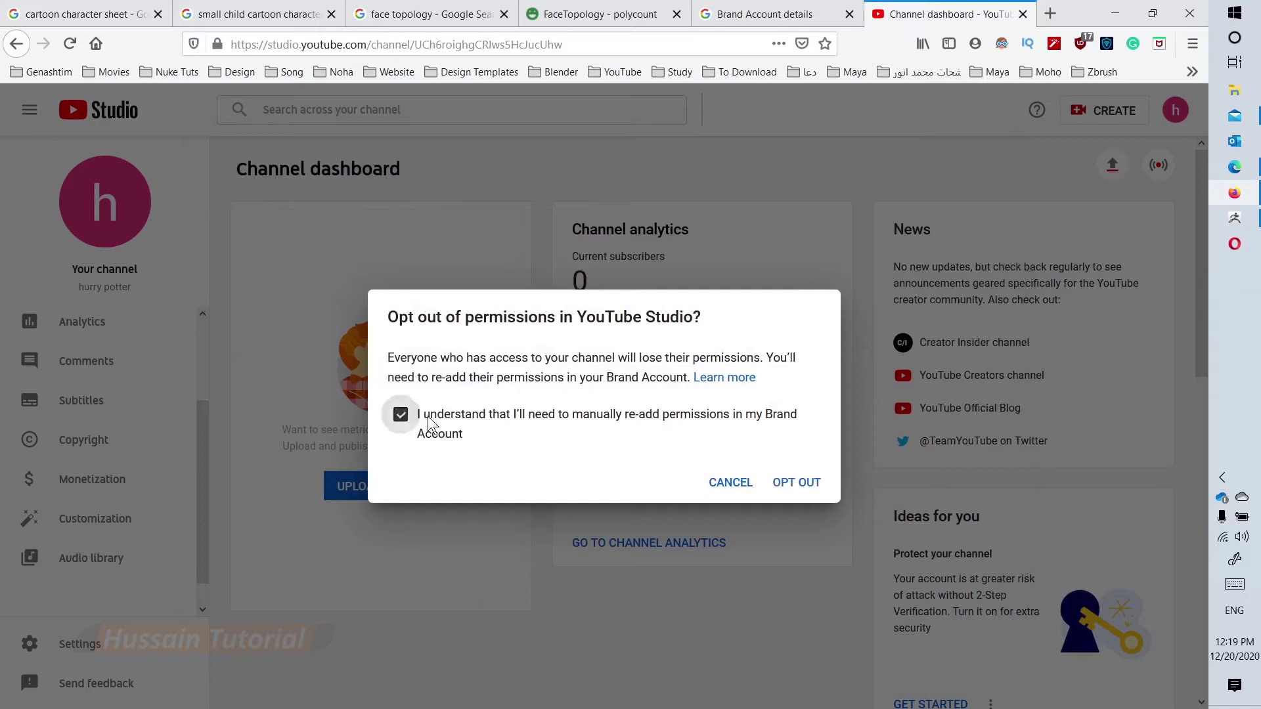
pyautogui.click(796, 482)
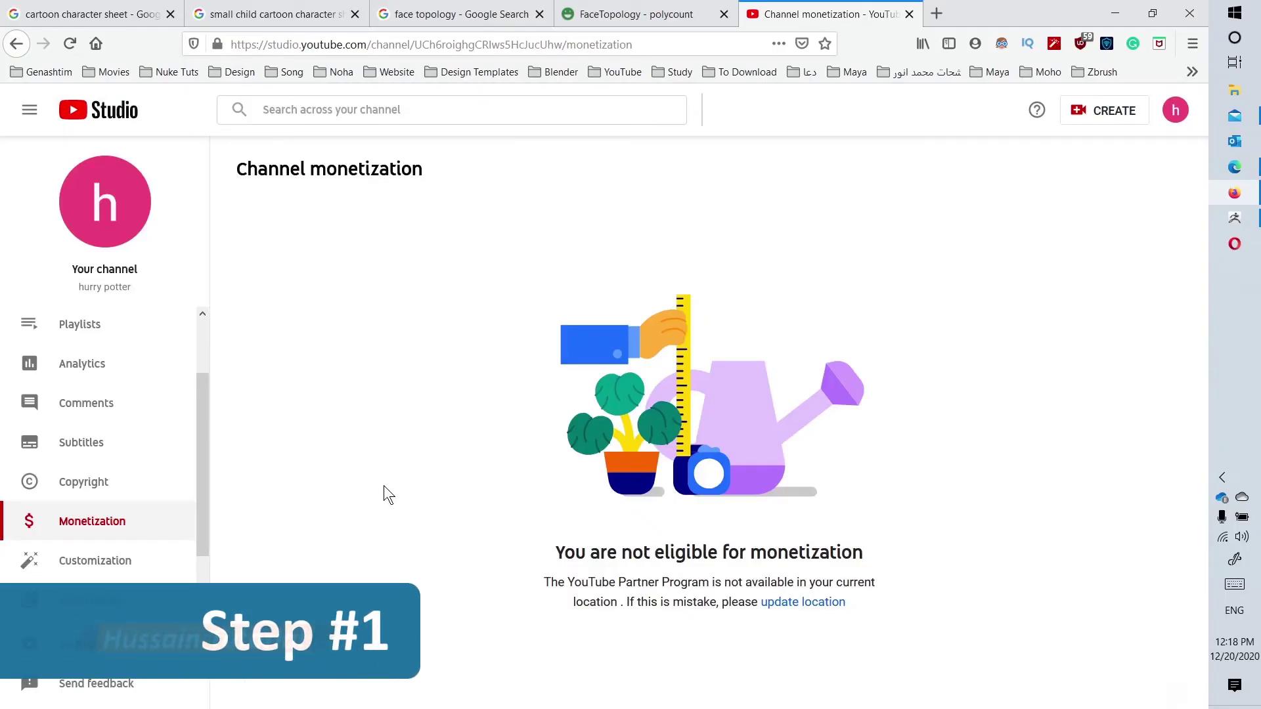
# Go to the hurry potter channel page and open its Settings to the Brand Account permissions option.
pyautogui.click(1176, 110)
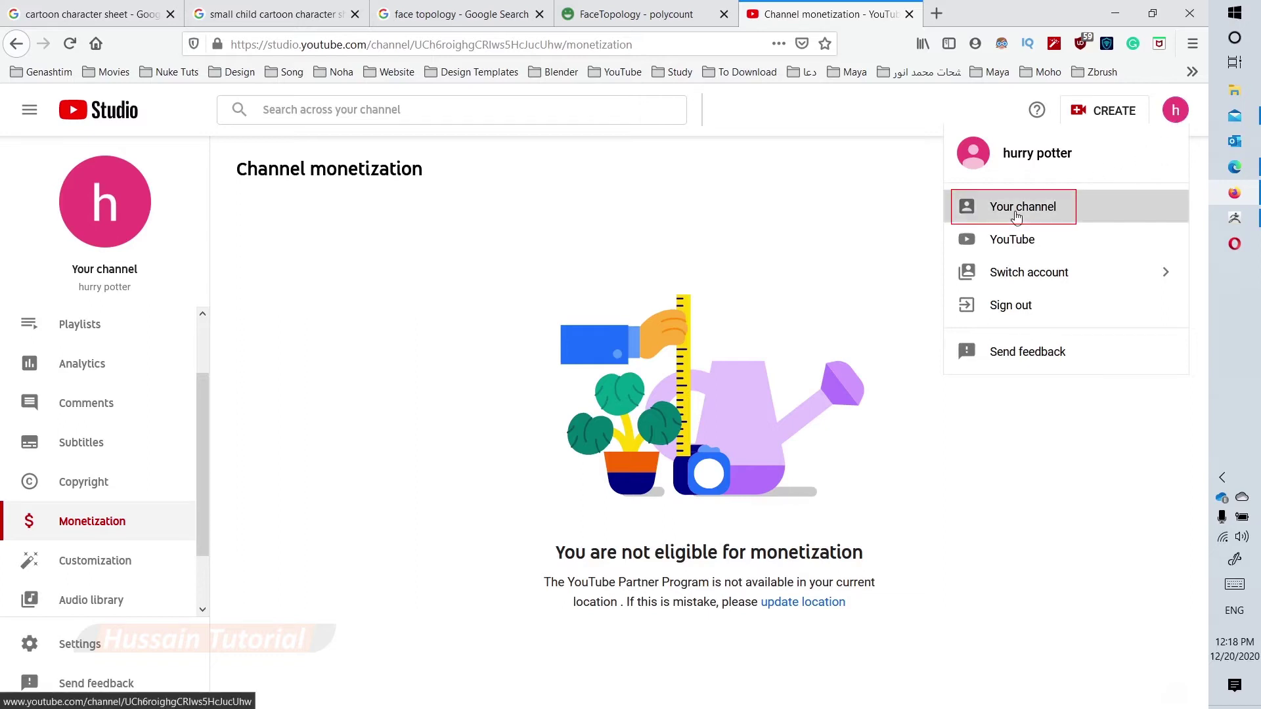
pyautogui.click(1041, 207)
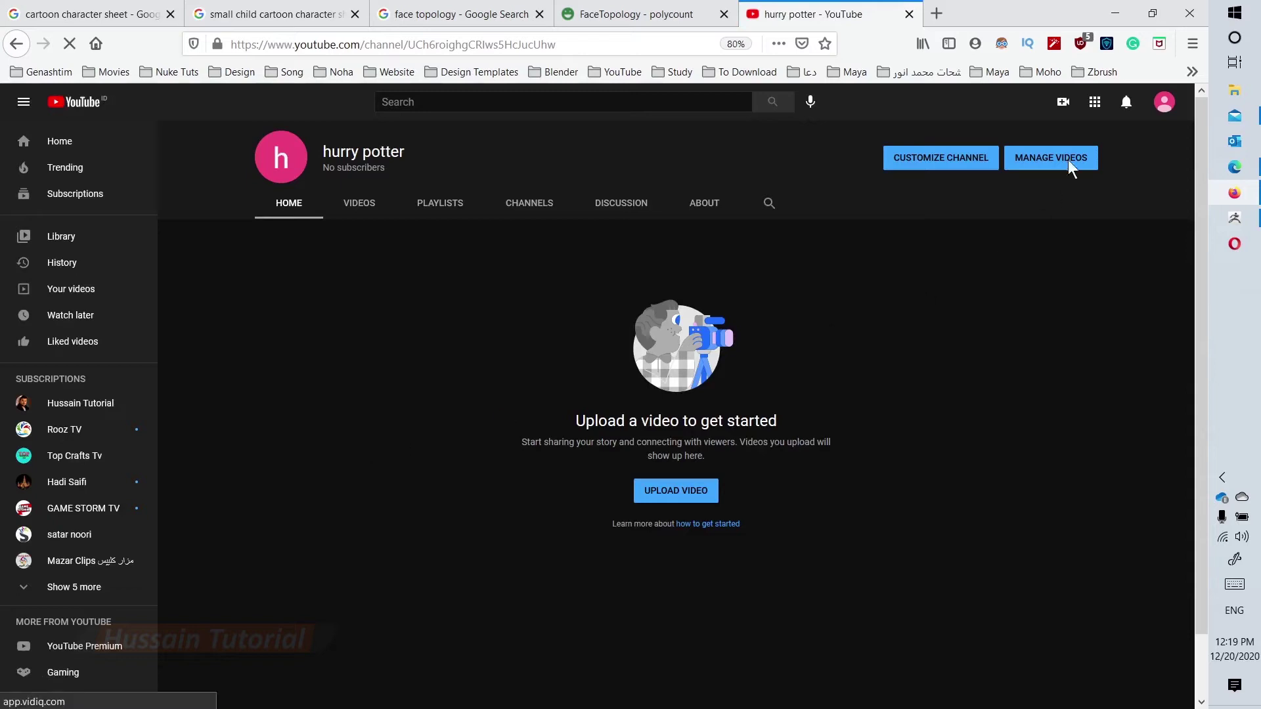
pyautogui.click(1163, 105)
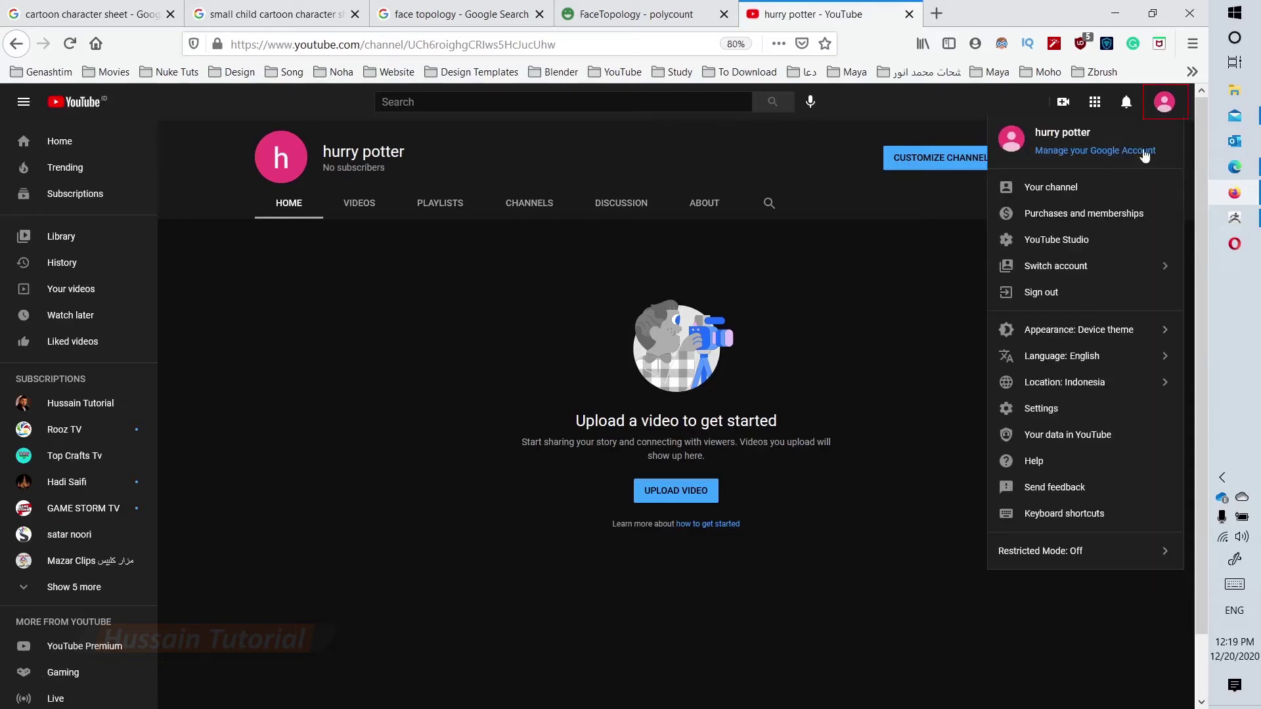
pyautogui.click(1034, 414)
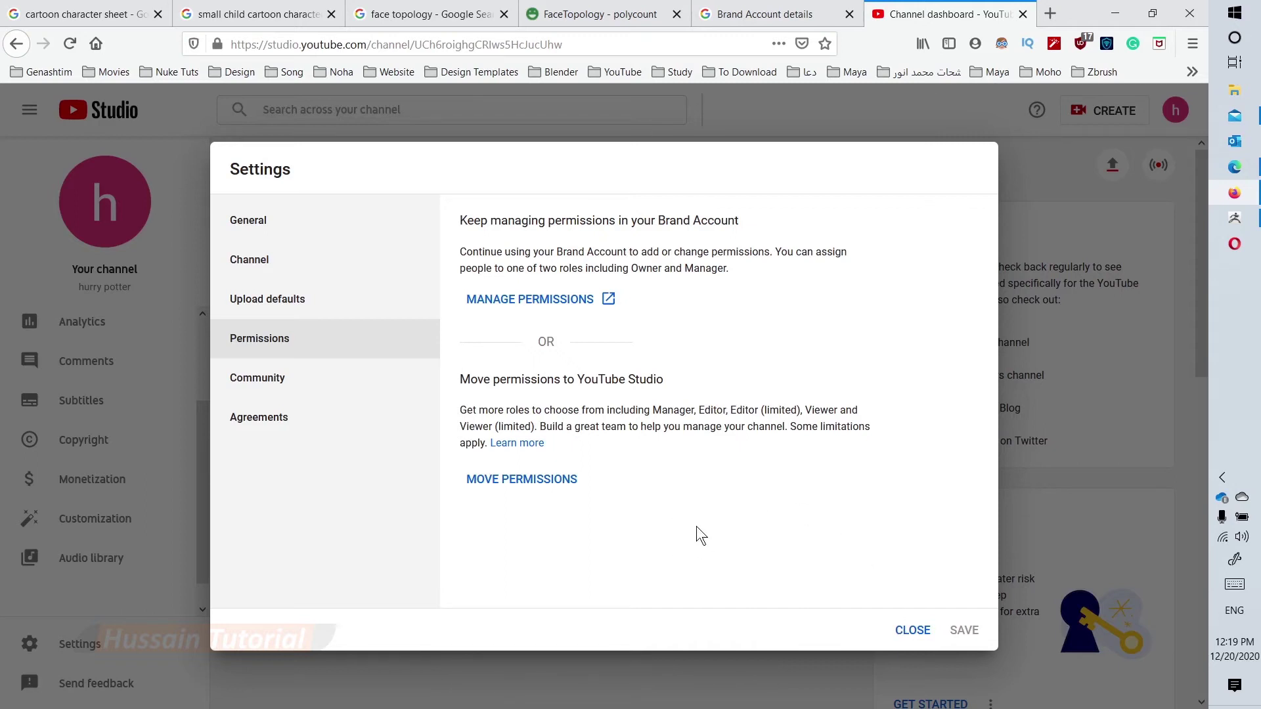
# Start managing Brand Account permissions and verify identity with the account password and a texted verification code.
pyautogui.click(530, 301)
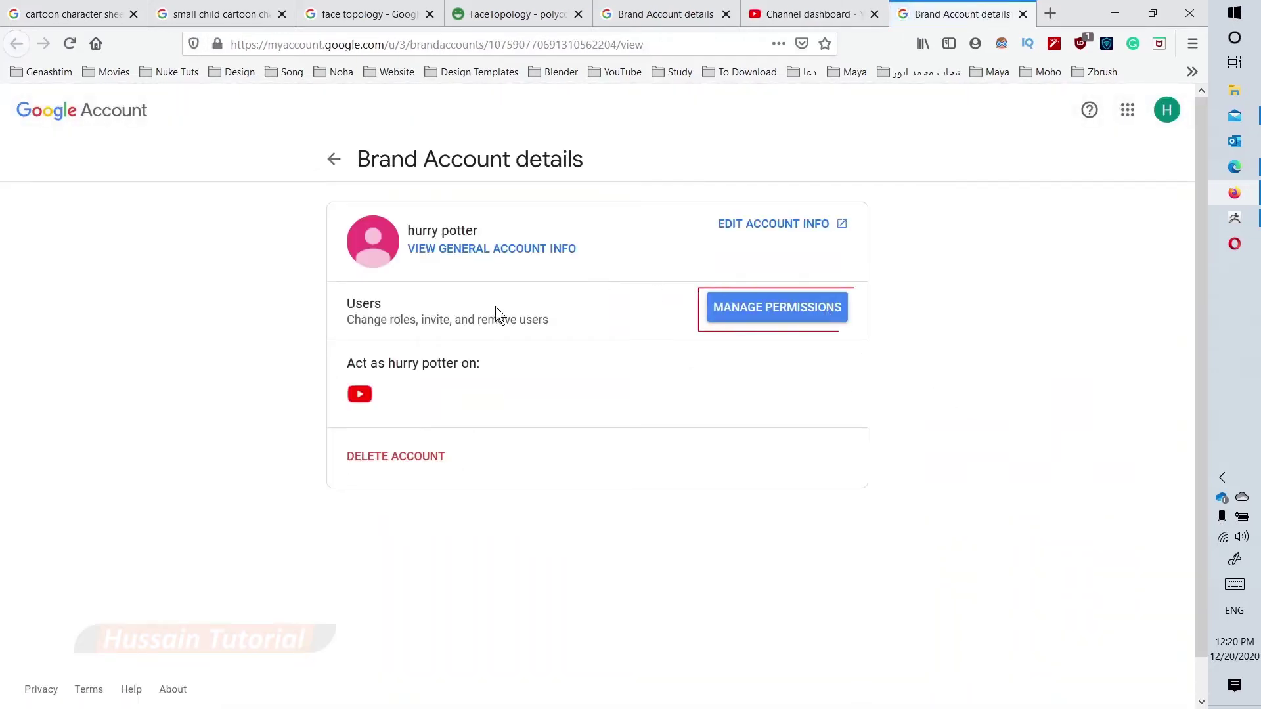
pyautogui.click(776, 313)
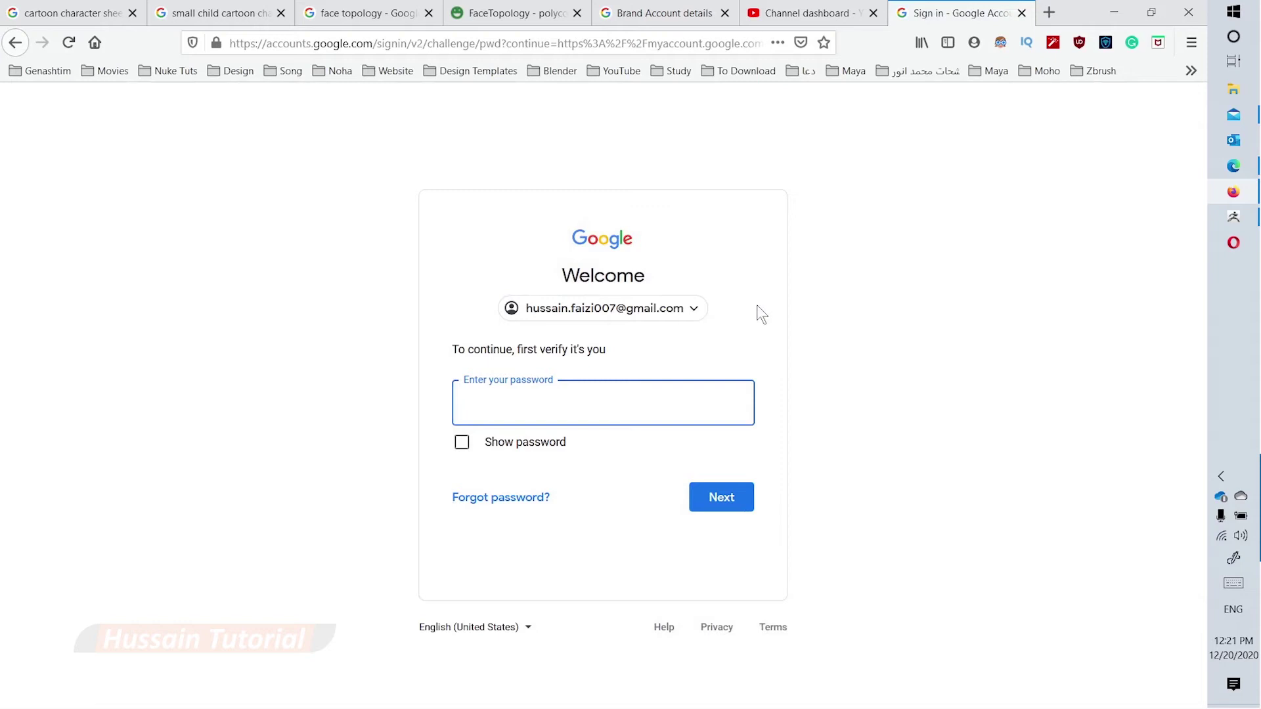
pyautogui.hotkey('ctrl', 'v')
pyautogui.press('Return')
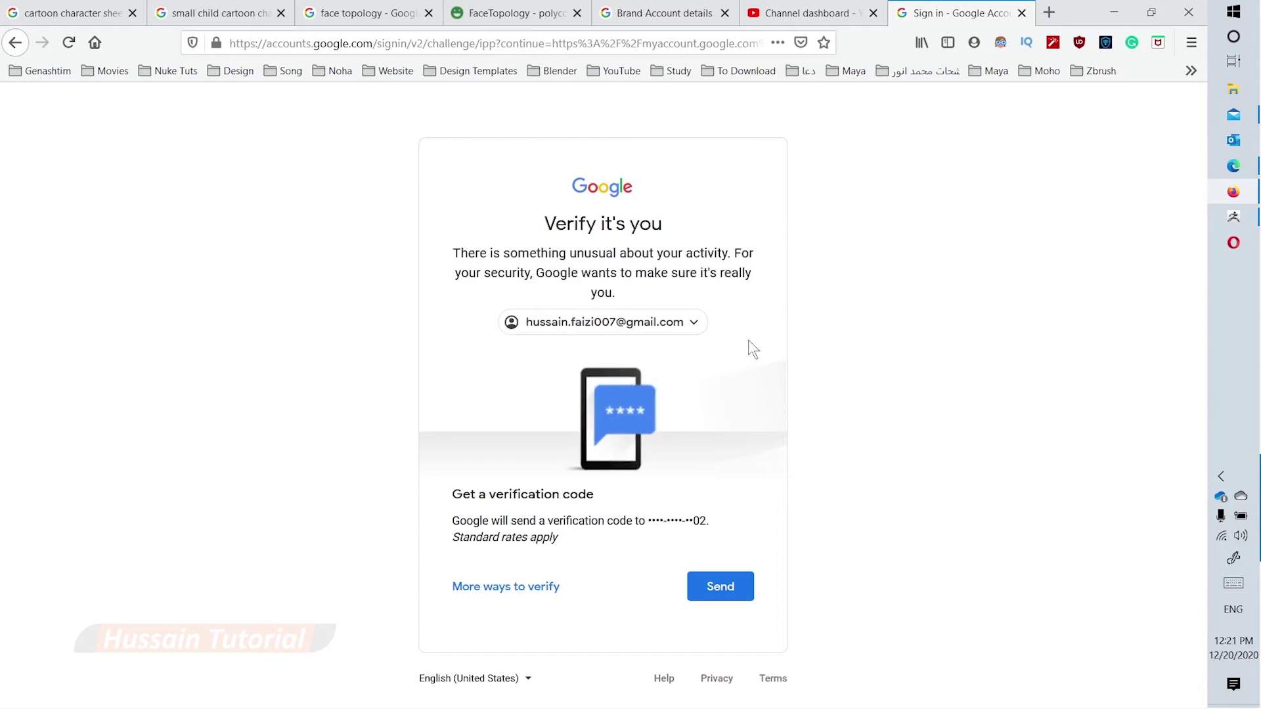
pyautogui.click(731, 585)
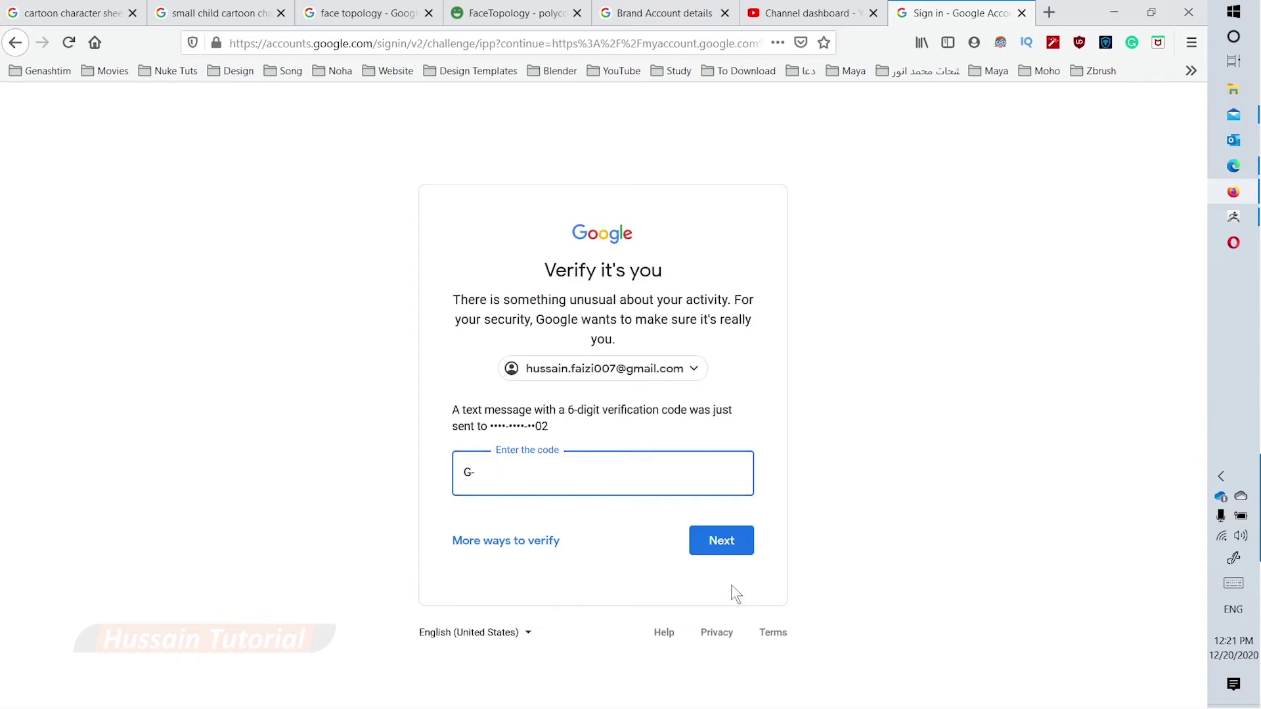
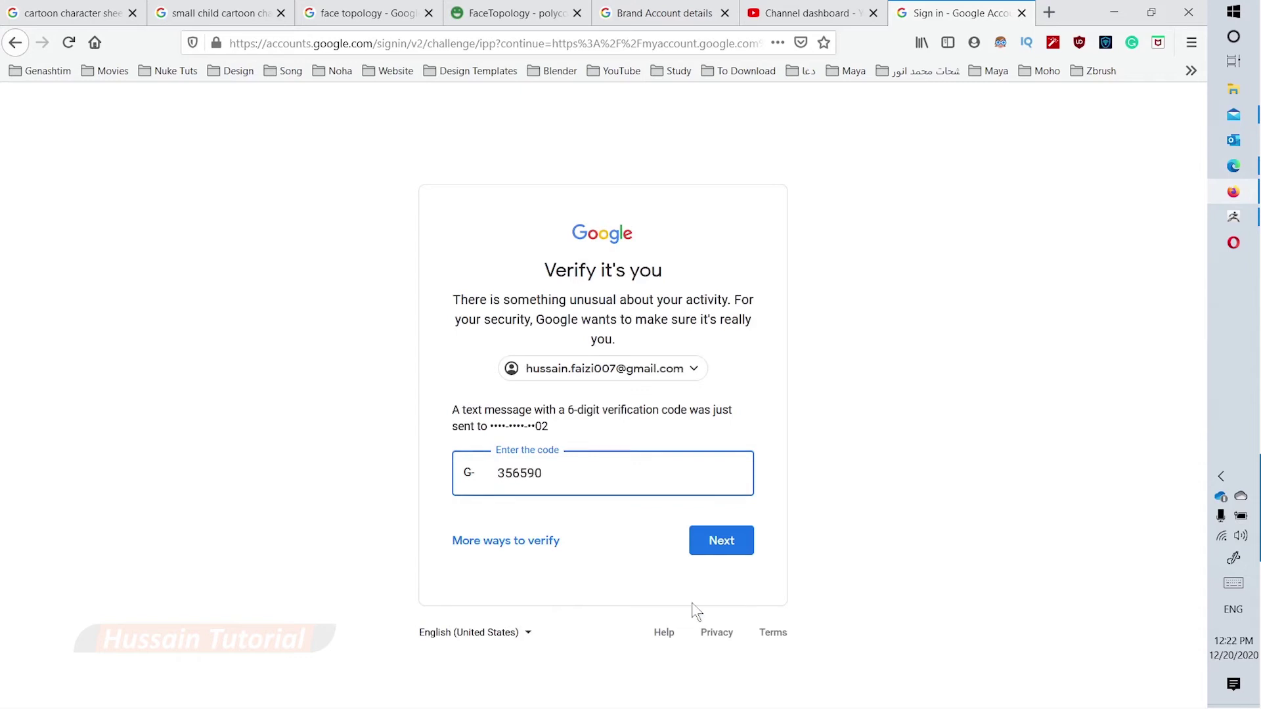
pyautogui.click(737, 543)
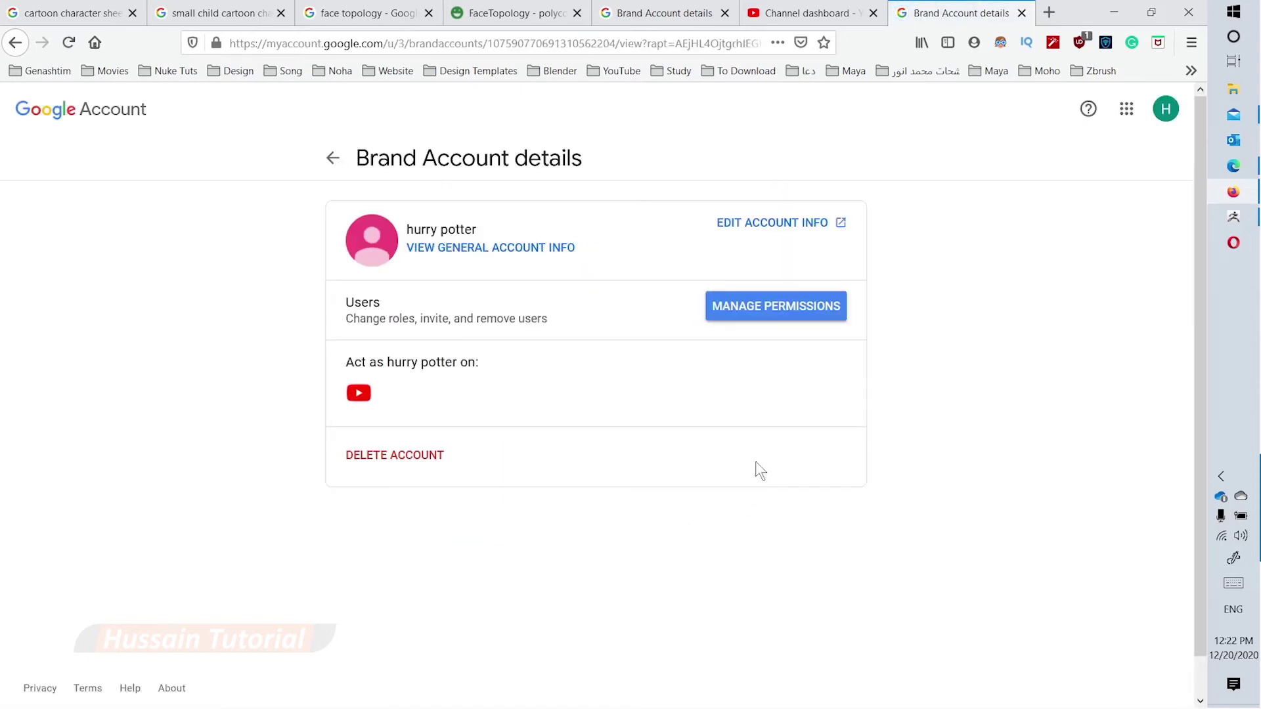
# Add the invitee's e-mail address as a new user with the Manager role and send the invitation.
pyautogui.click(766, 309)
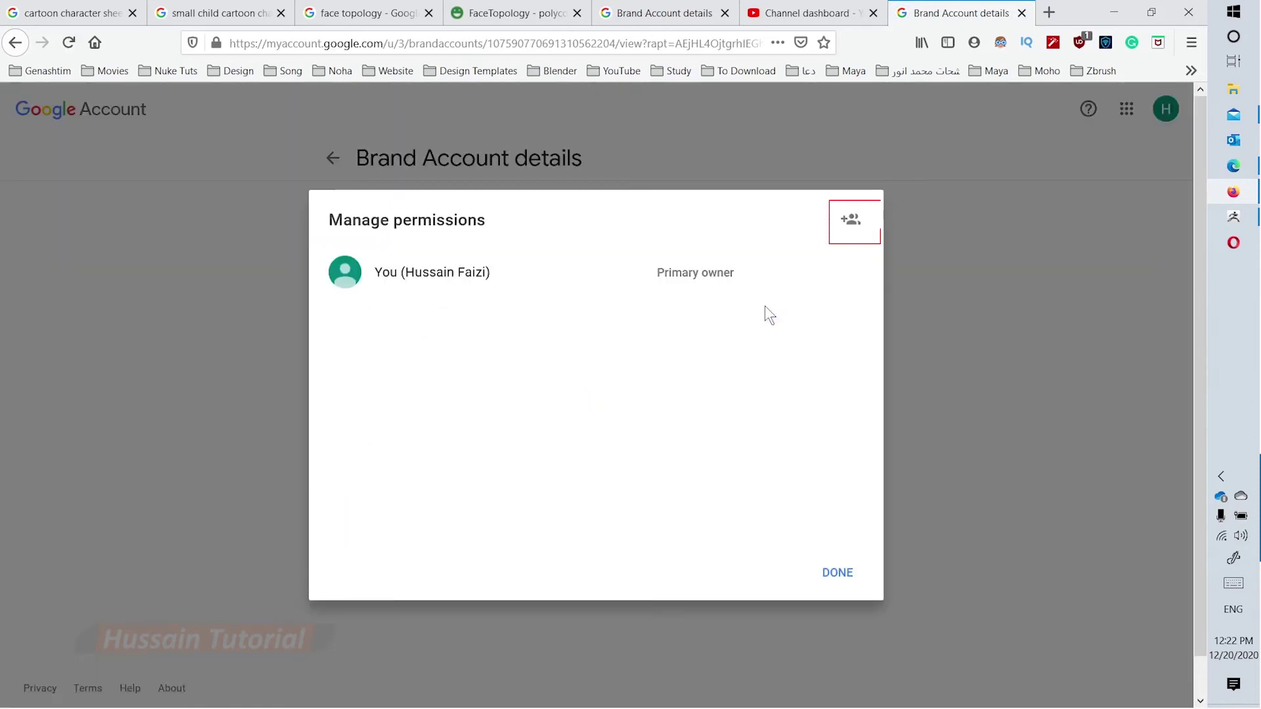
pyautogui.click(847, 224)
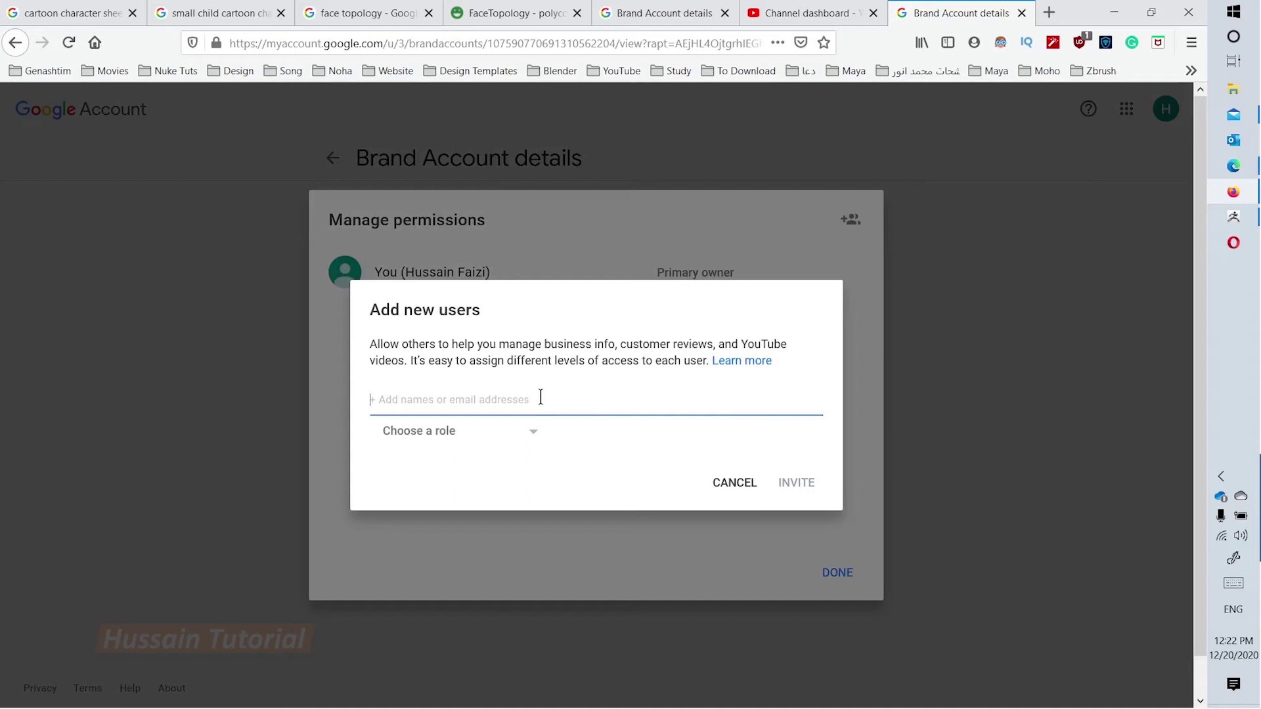
pyautogui.hotkey('ctrl', 'v')
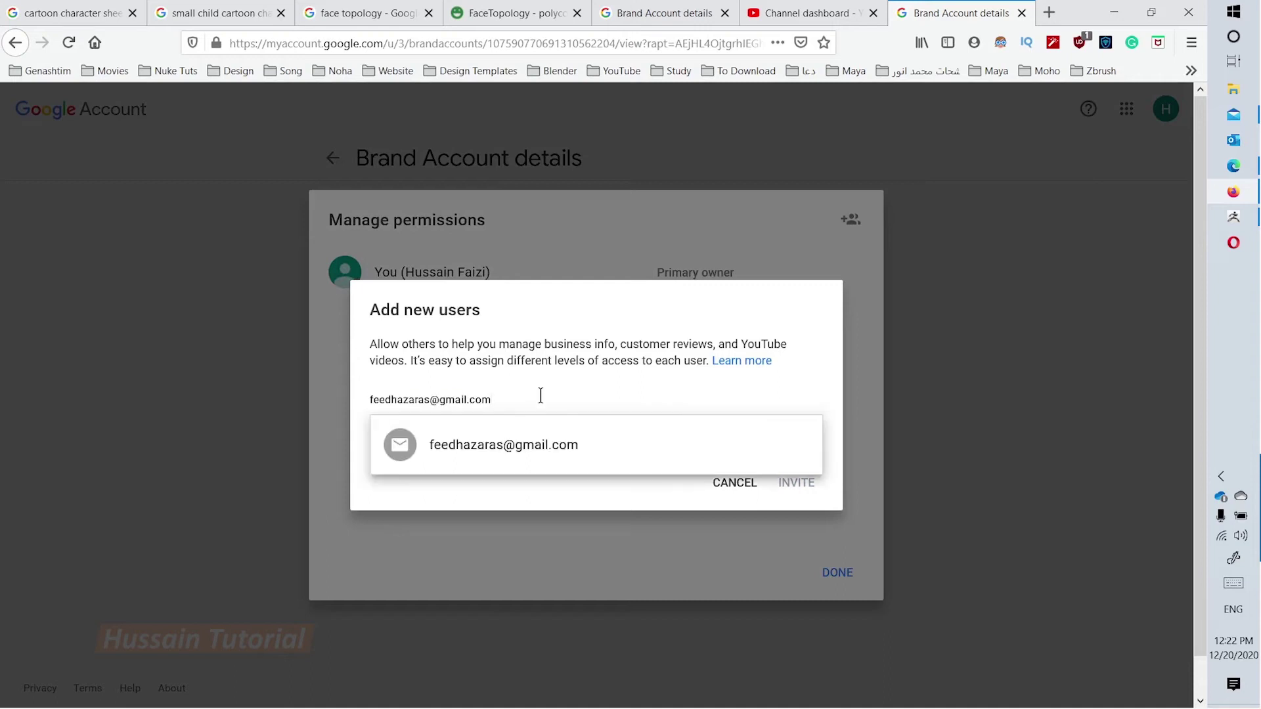
pyautogui.click(535, 446)
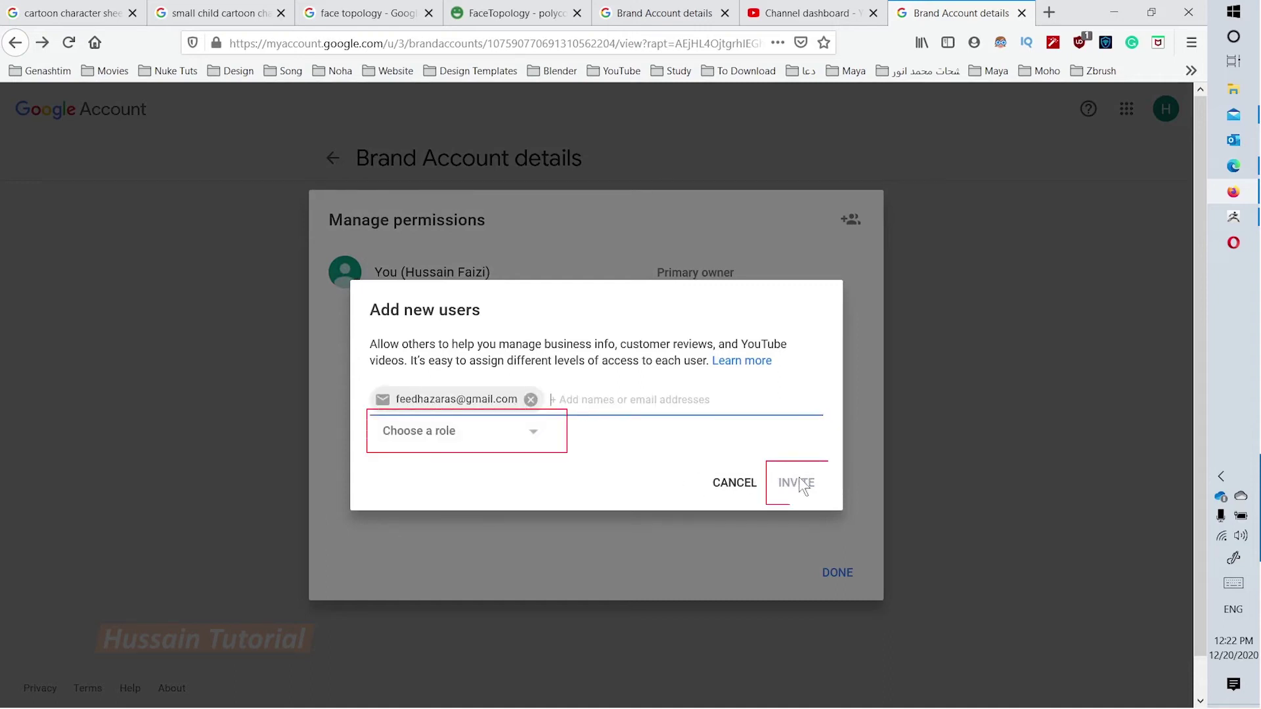
pyautogui.click(529, 434)
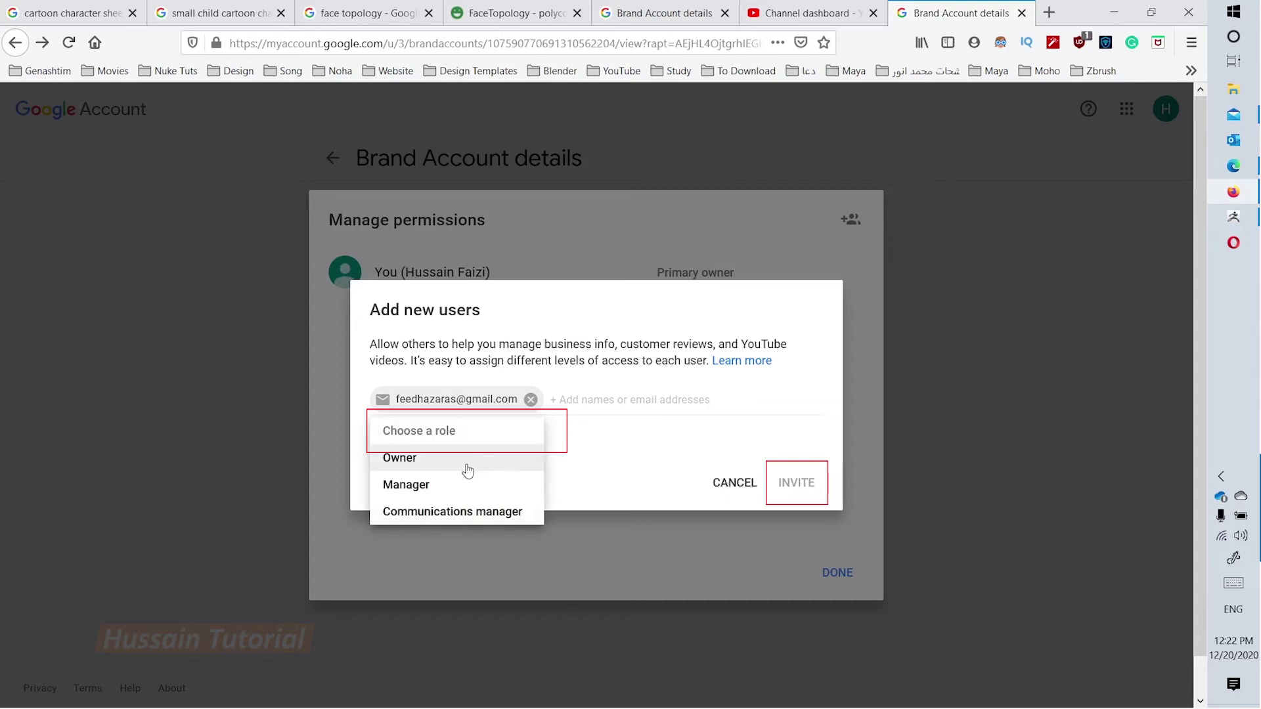
pyautogui.click(407, 481)
pyautogui.click(796, 485)
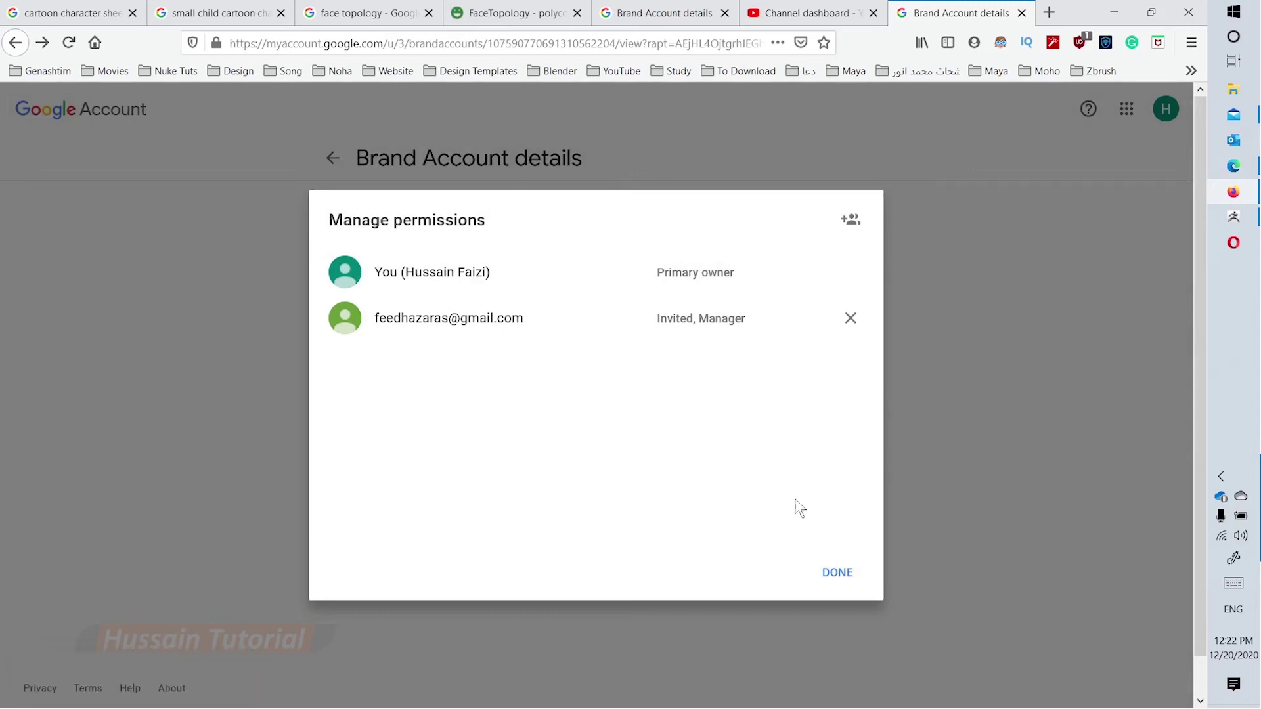
pyautogui.click(836, 573)
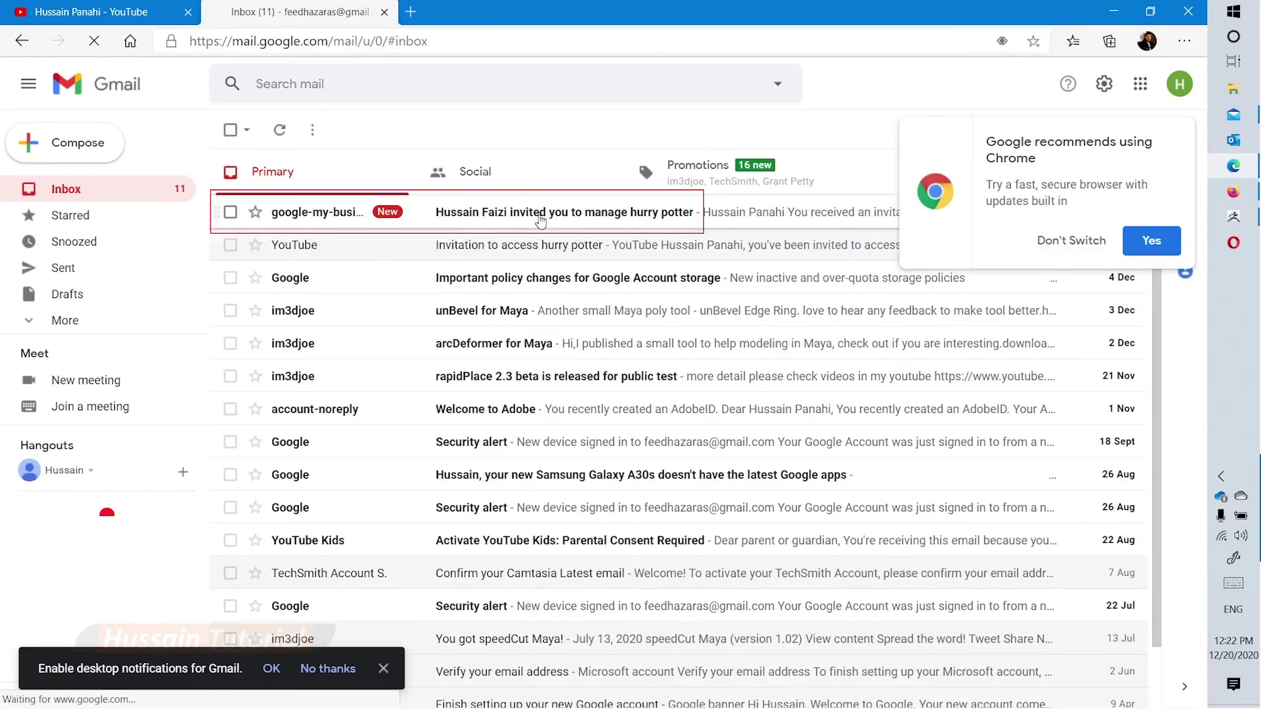
# Open the 'invited you to manage hurry potter' e-mail and accept the Brand Account invitation.
pyautogui.click(540, 217)
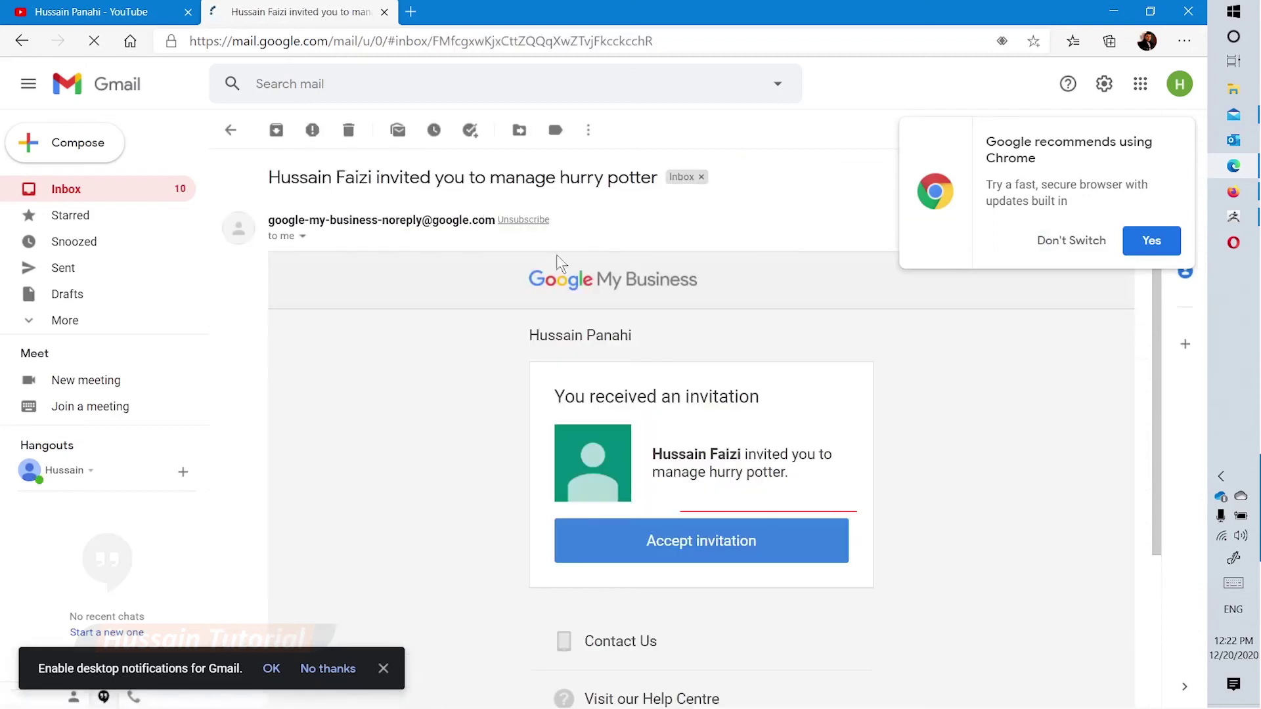
pyautogui.click(700, 549)
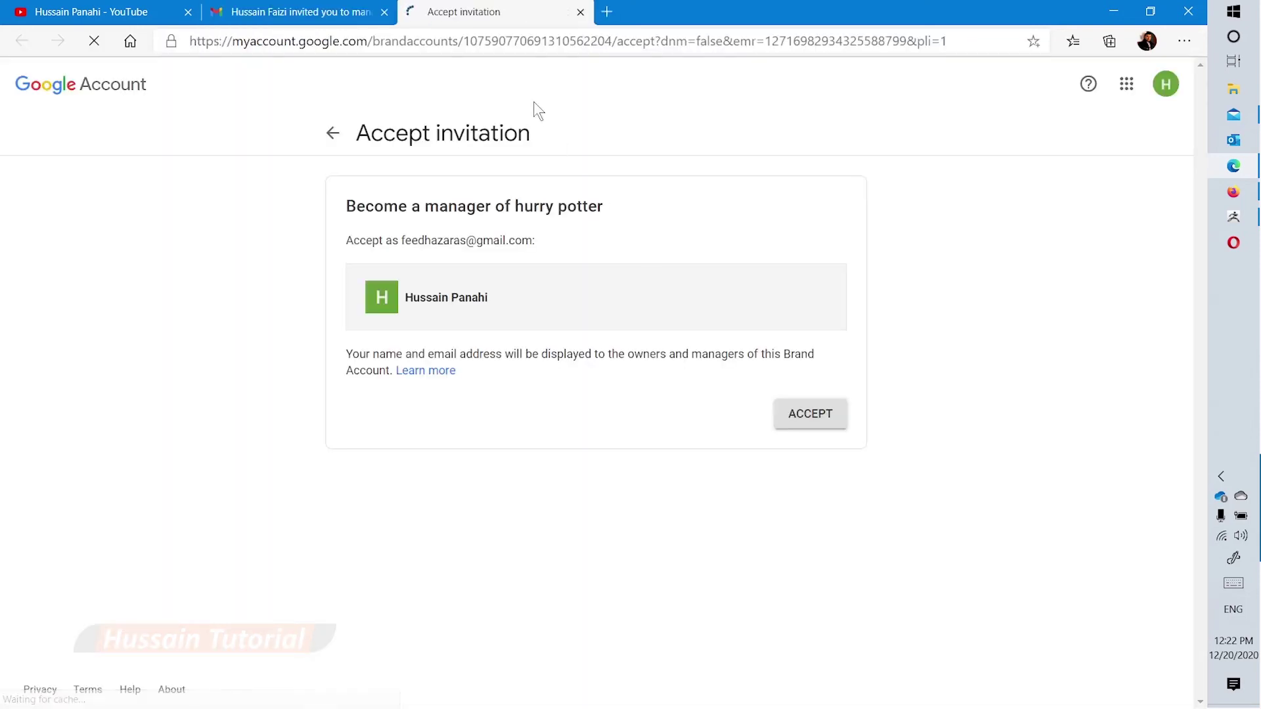
pyautogui.click(811, 414)
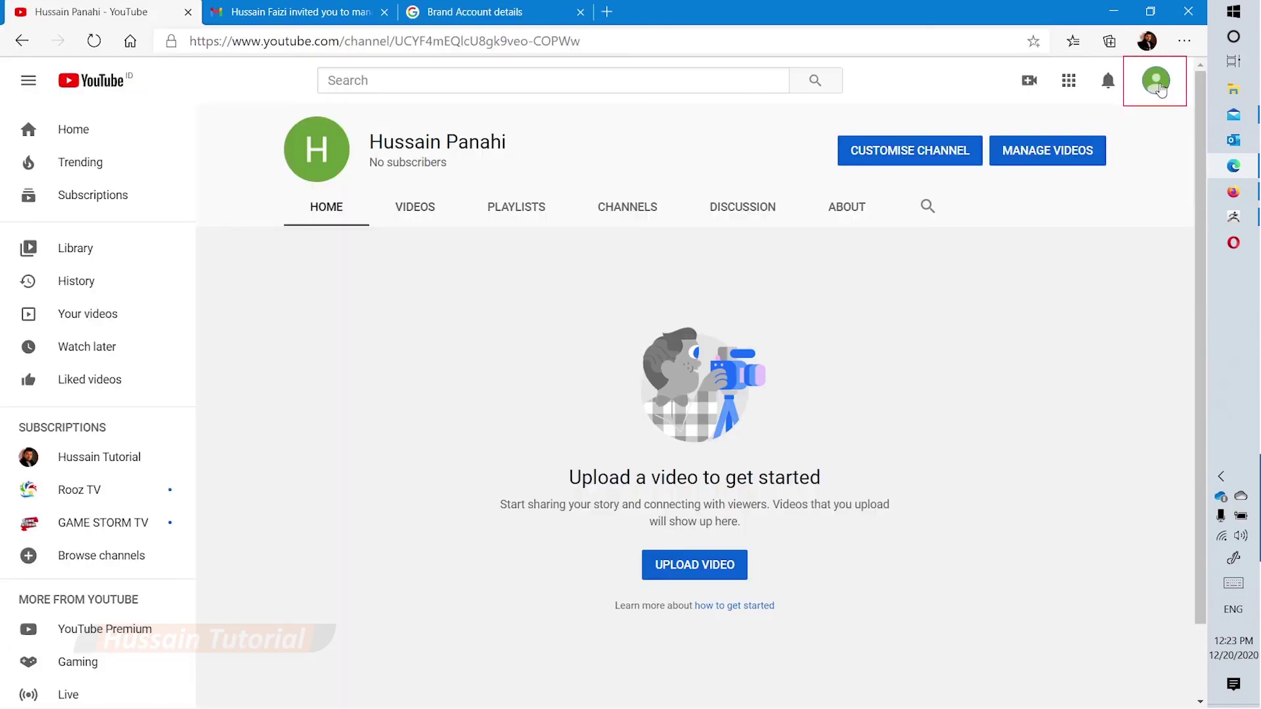
# Show the Switch account list from the avatar menu, confirming hurry potter now appears.
pyautogui.click(1156, 84)
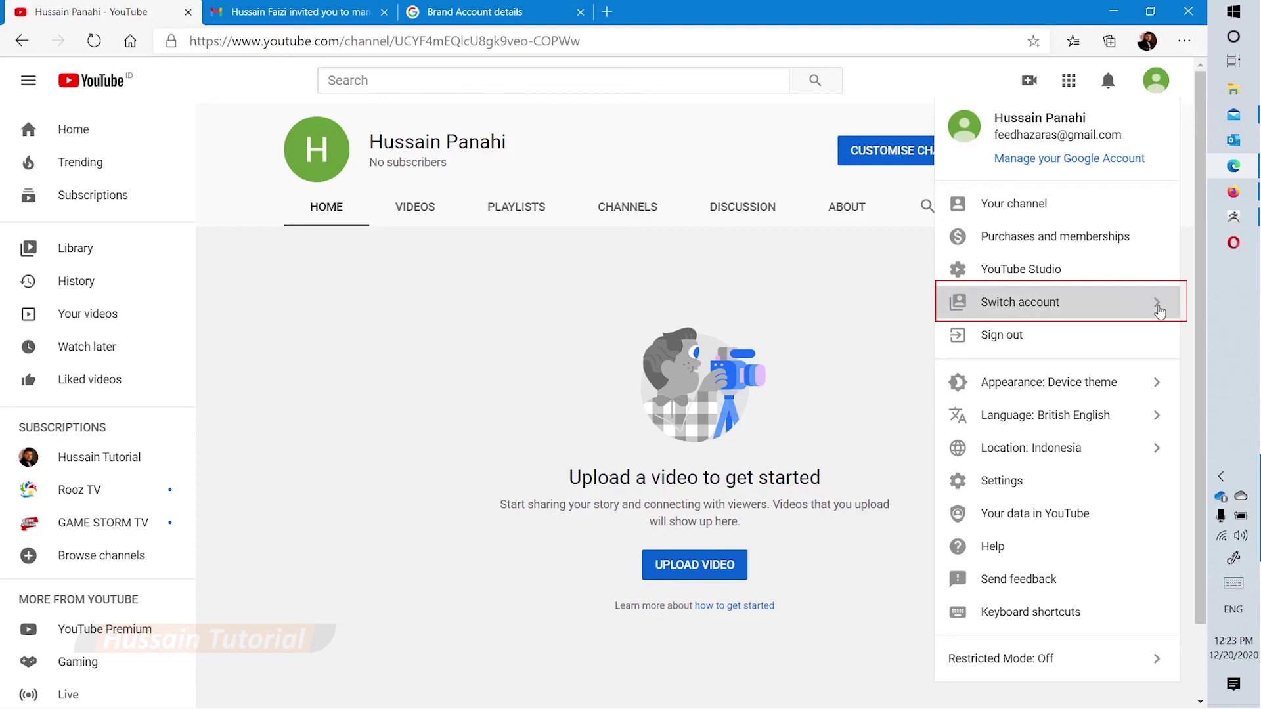
pyautogui.click(1078, 302)
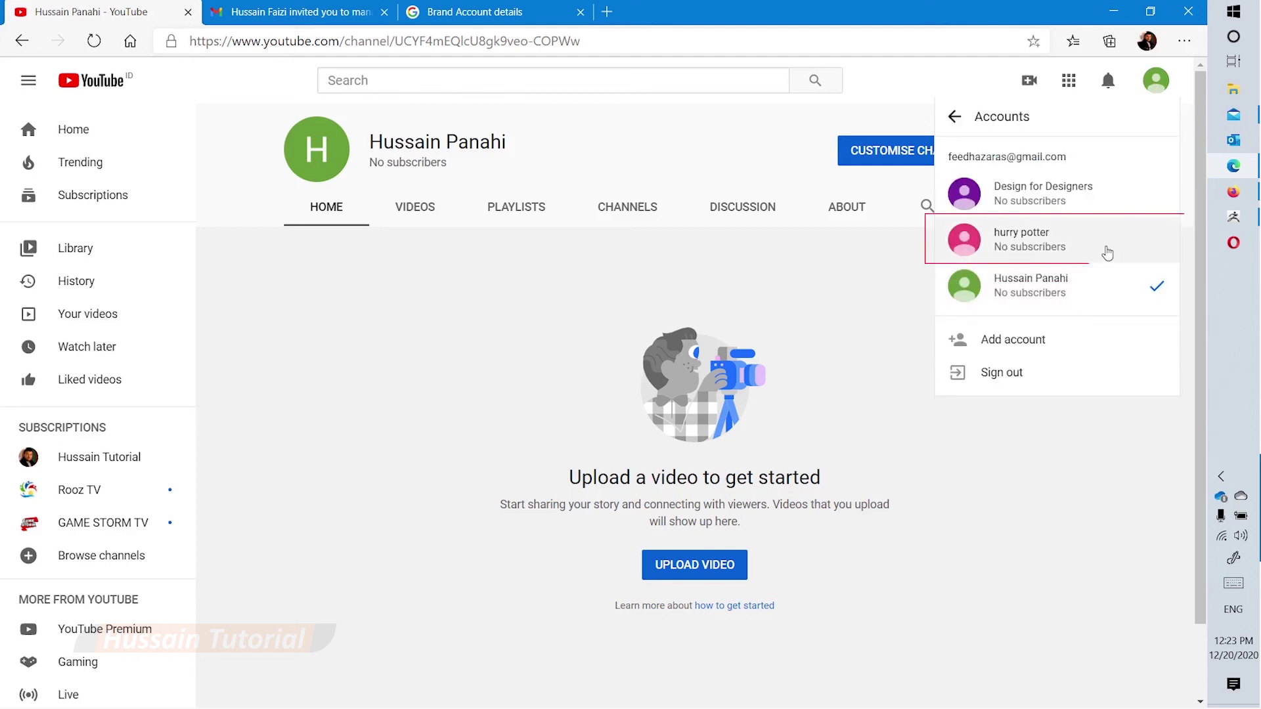